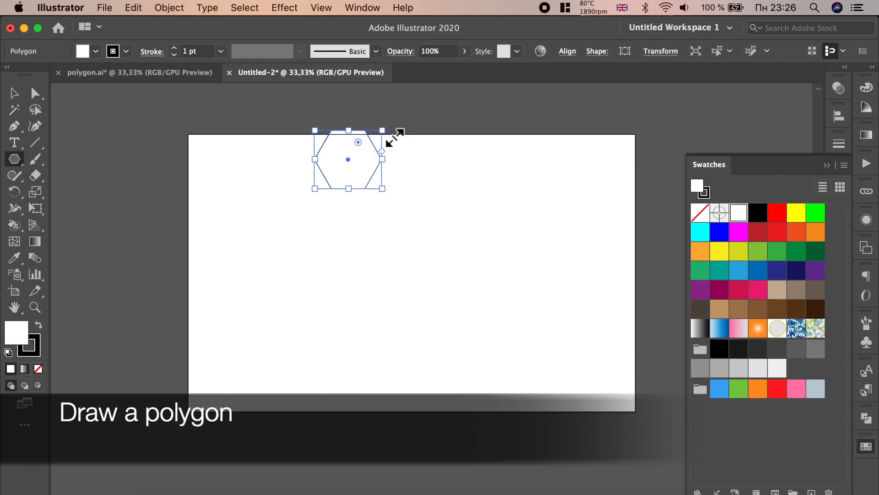
# Rotate the hexagon so that a vertex points straight up and move it to the artboard's upper-left area.
pyautogui.moveTo(391, 130); pyautogui.dragTo(403, 155)
pyautogui.click(18, 94)
pyautogui.moveTo(341, 155); pyautogui.dragTo(244, 195)
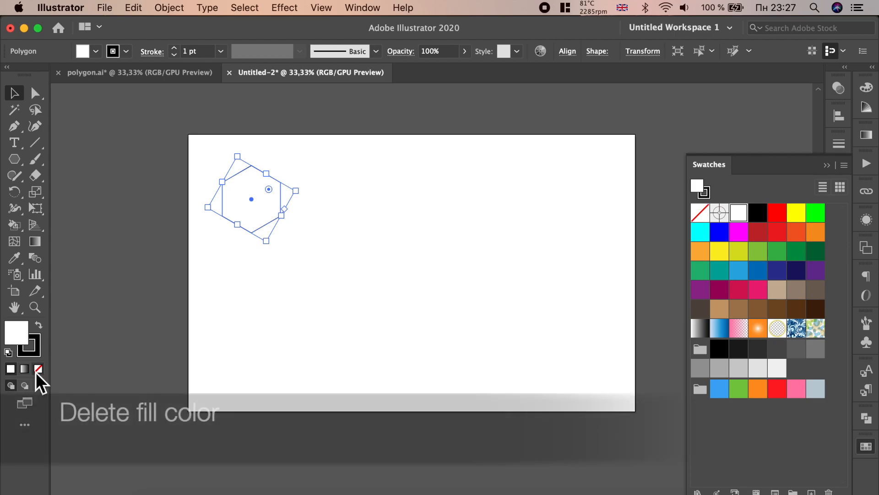
# Remove the hexagon's fill colour, collapse the Swatches panel and deselect the shape.
pyautogui.click(38, 368)
pyautogui.click(826, 165)
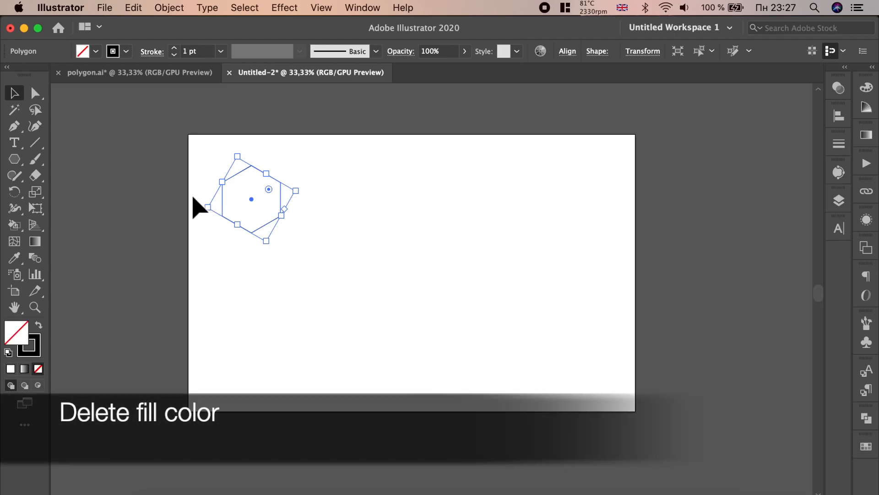
pyautogui.scroll(1, 192, 196)
pyautogui.click(452, 173)
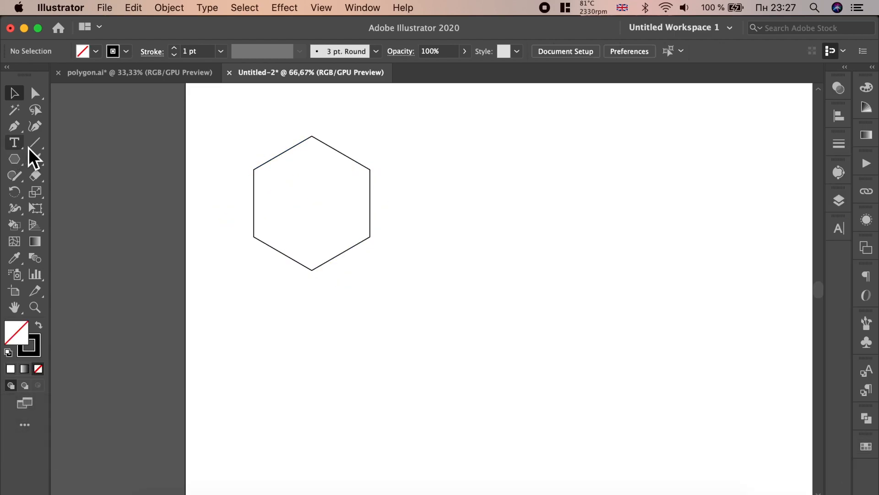
# Draw three straight lines with the Line Segment tool connecting the hexagon's opposite vertices through its centre.
pyautogui.click(37, 144)
pyautogui.moveTo(313, 136); pyautogui.dragTo(313, 270)
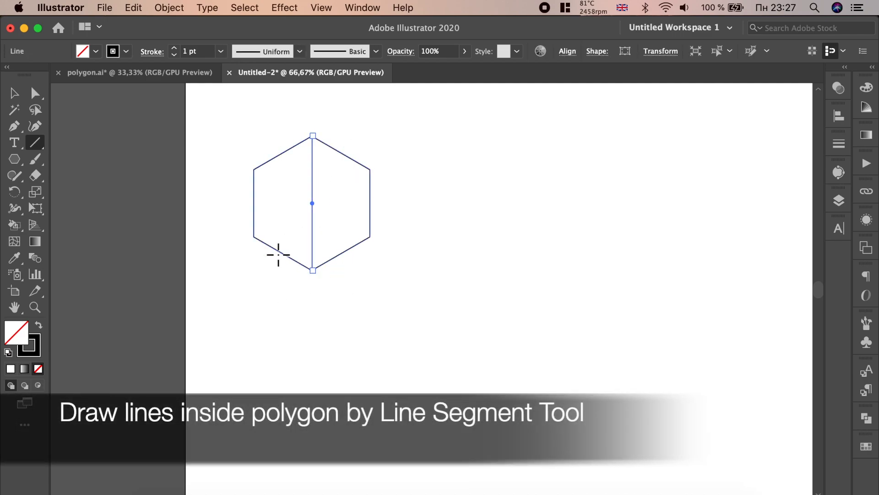
pyautogui.moveTo(265, 240); pyautogui.dragTo(377, 170)
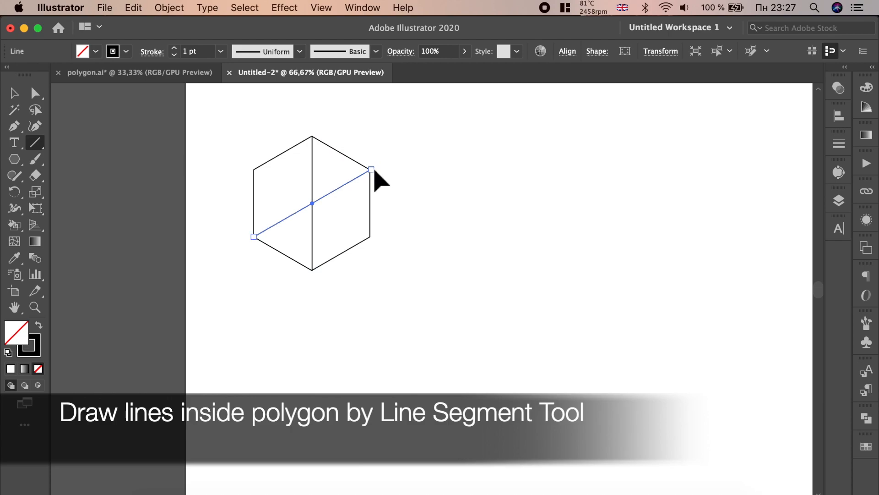
pyautogui.moveTo(379, 244); pyautogui.dragTo(254, 170)
pyautogui.press('v')
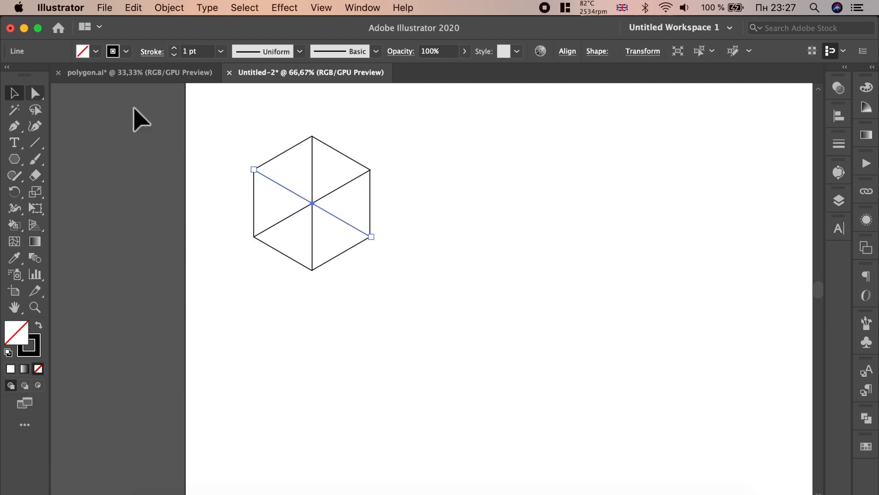
pyautogui.click(233, 115)
# Select the hexagon with its three lines and split it into triangles with Pathfinder Divide.
pyautogui.moveTo(318, 184); pyautogui.dragTo(405, 273)
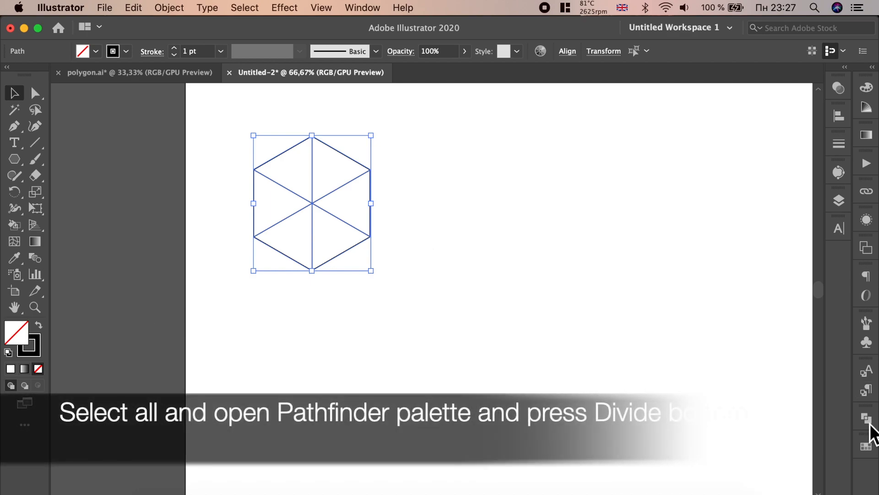
pyautogui.click(867, 419)
pyautogui.click(705, 483)
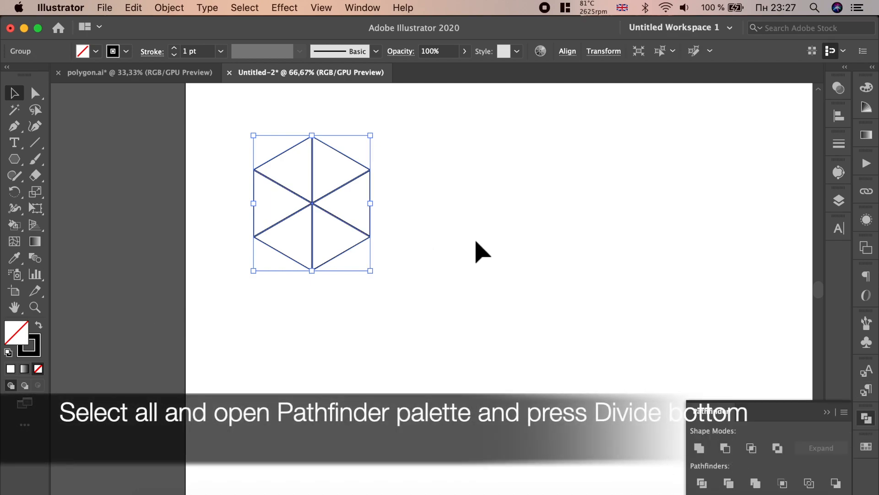
pyautogui.click(476, 242)
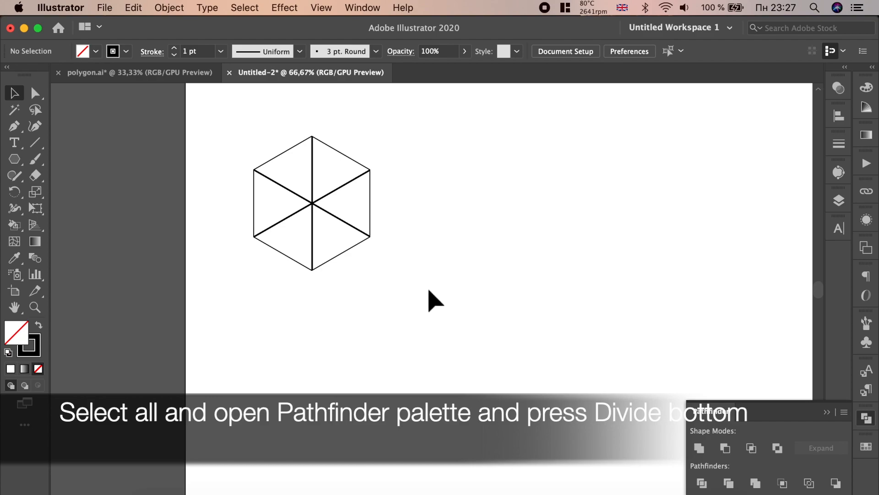
# Duplicate the divided hexagon horizontally so that the copy shares its right-hand vertical edge.
pyautogui.click(341, 153)
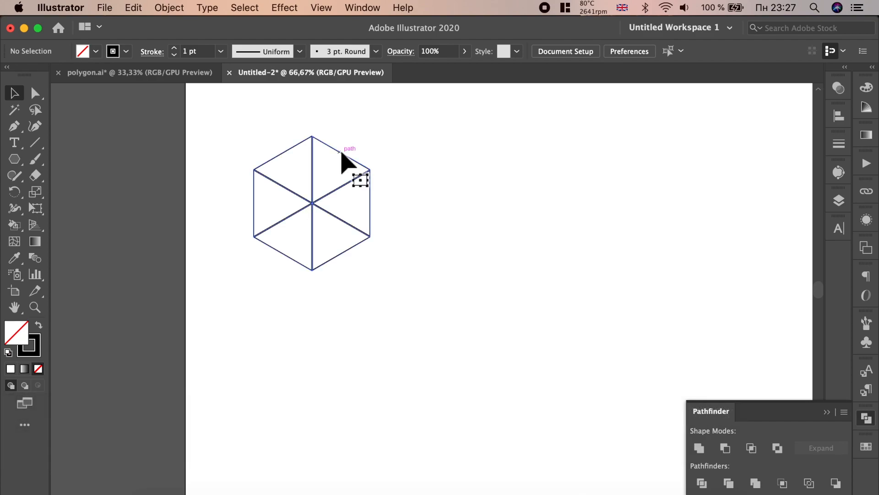
pyautogui.scroll(-1, 235, 224)
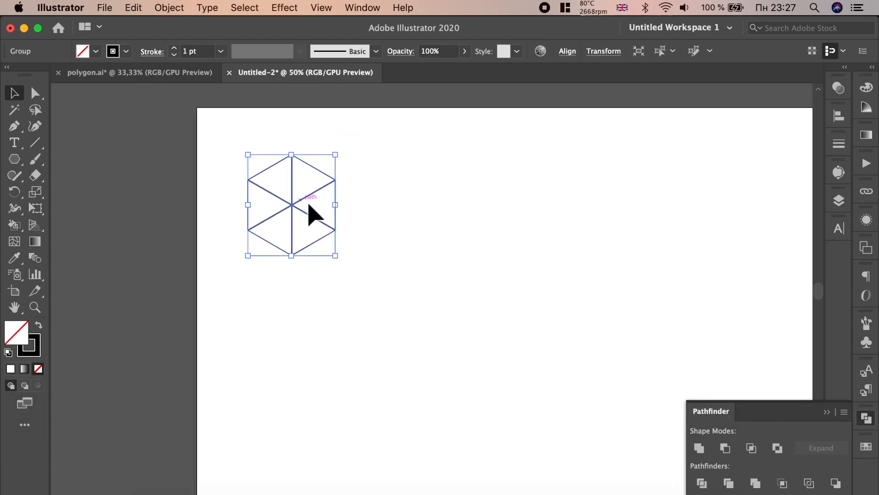
pyautogui.moveTo(306, 213); pyautogui.dragTo(395, 214)
pyautogui.click(528, 224)
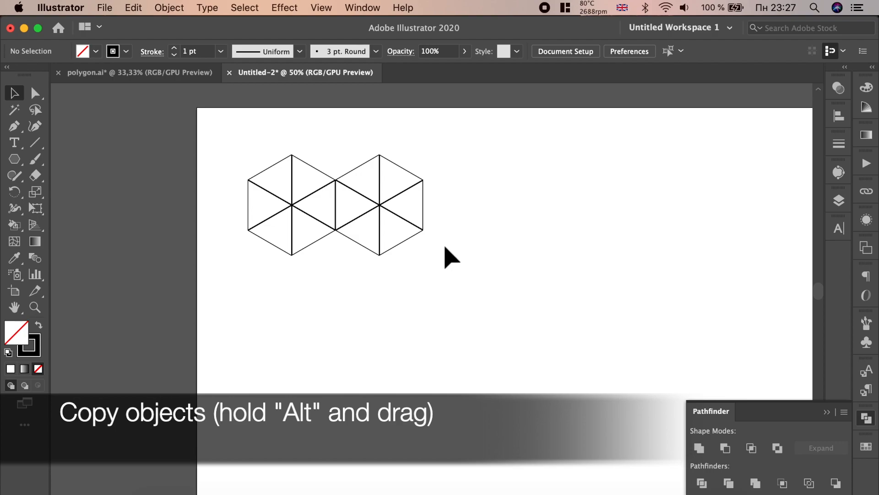
# Repeat the horizontal duplication until a row of seven adjoining hexagons spans the artboard.
pyautogui.moveTo(416, 225); pyautogui.dragTo(457, 164)
pyautogui.hotkey('ctrl', 'd')
pyautogui.hotkey('ctrl', 'd')
pyautogui.hotkey('ctrl', 'd')
pyautogui.hotkey('ctrl', 'd')
pyautogui.scroll(-1, 233, 212)
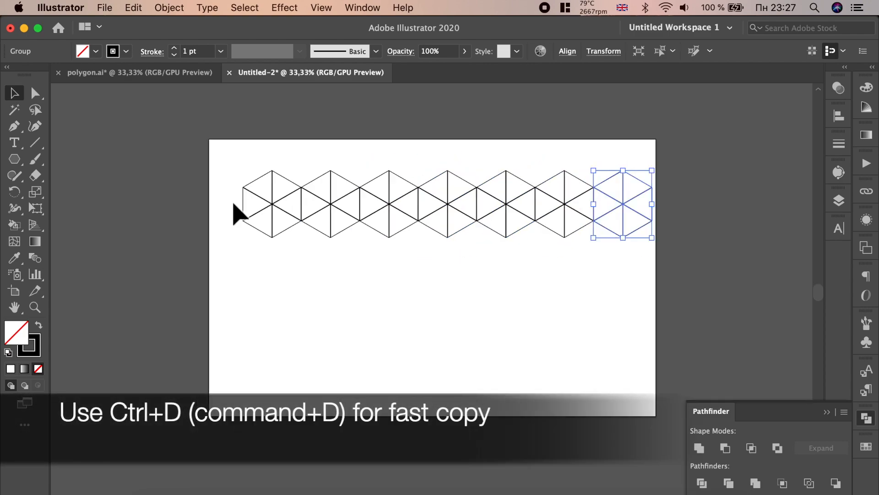
# Duplicate the whole hexagon row downward, shifted half a hexagon left so that the two rows interlock.
pyautogui.moveTo(216, 128); pyautogui.dragTo(641, 229)
pyautogui.scroll(1, 450, 193)
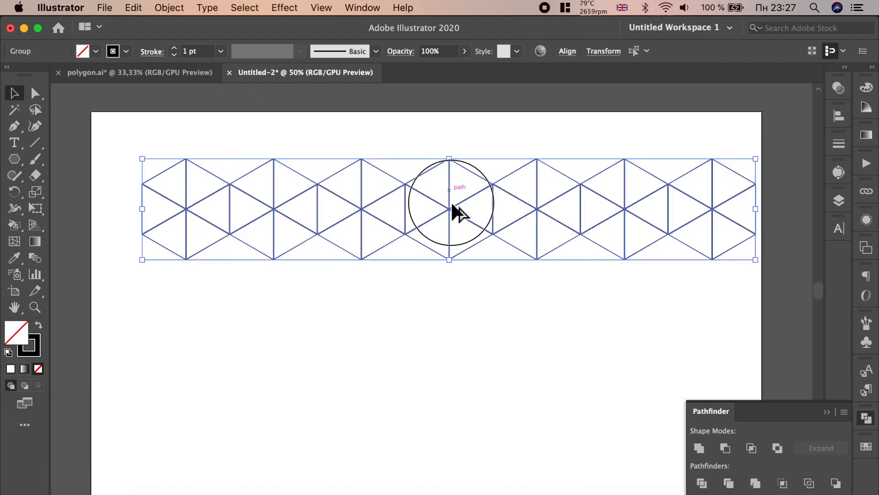
pyautogui.moveTo(451, 207); pyautogui.dragTo(408, 270)
pyautogui.click(188, 132)
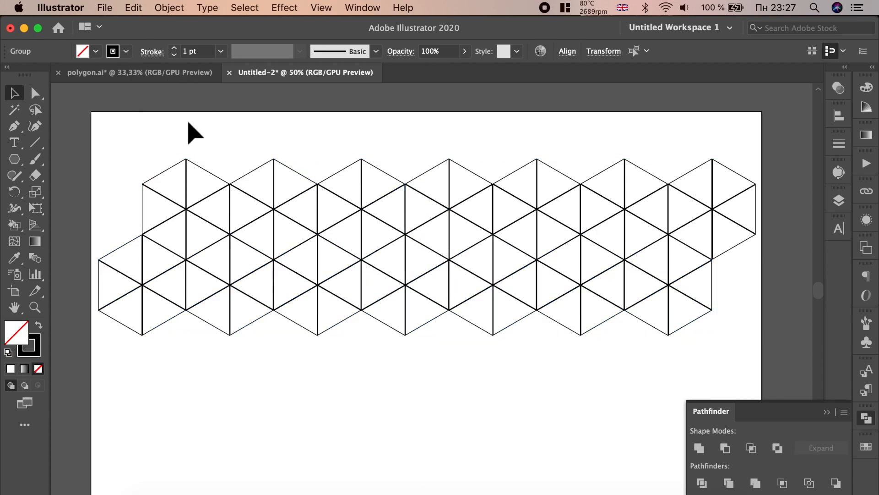
# Duplicate both hexagon rows straight down so they interlock with the originals, and repeat the copy once more.
pyautogui.scroll(-1, 188, 132)
pyautogui.moveTo(142, 132); pyautogui.dragTo(550, 281)
pyautogui.scroll(1, 204, 167)
pyautogui.moveTo(211, 188); pyautogui.dragTo(210, 314)
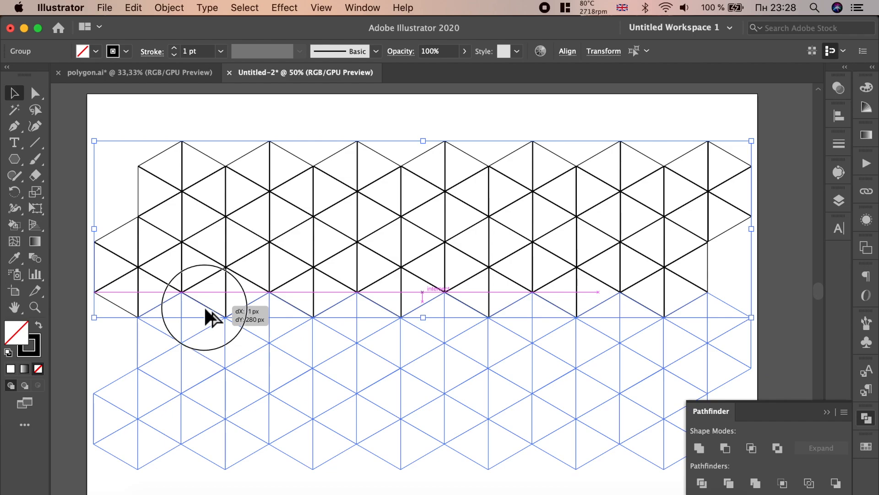
pyautogui.scroll(-1, 323, 216)
pyautogui.press('super+d')
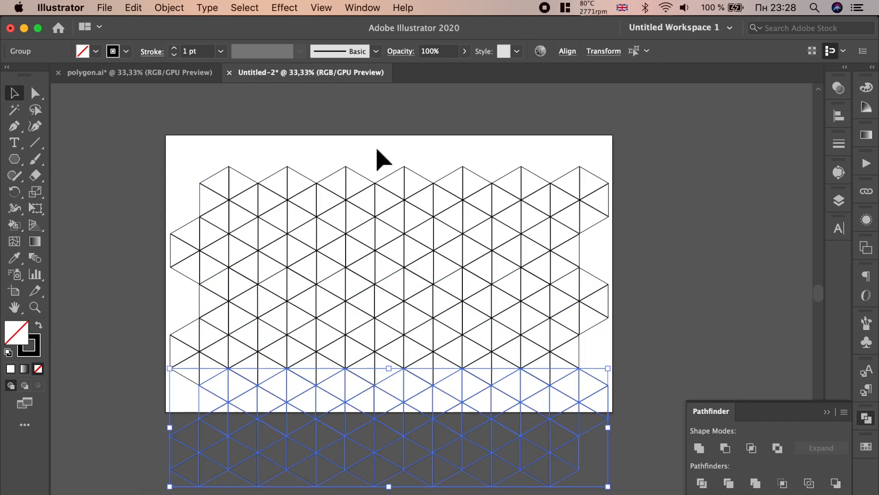
# Enlarge the whole triangle grid and position it to cover the artboard, and collapse the Pathfinder panel.
pyautogui.scroll(-1, 380, 154)
pyautogui.press('super+a')
pyautogui.moveTo(550, 161); pyautogui.dragTo(588, 138)
pyautogui.moveTo(468, 204); pyautogui.dragTo(467, 169)
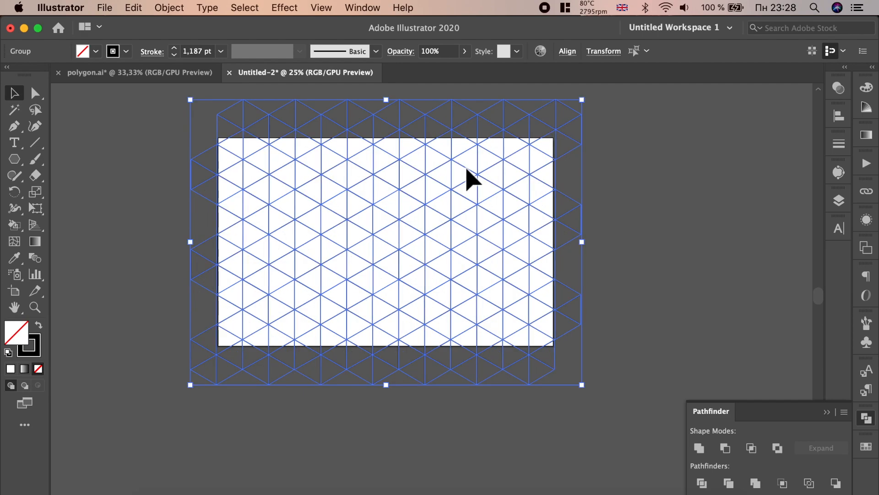
pyautogui.click(676, 214)
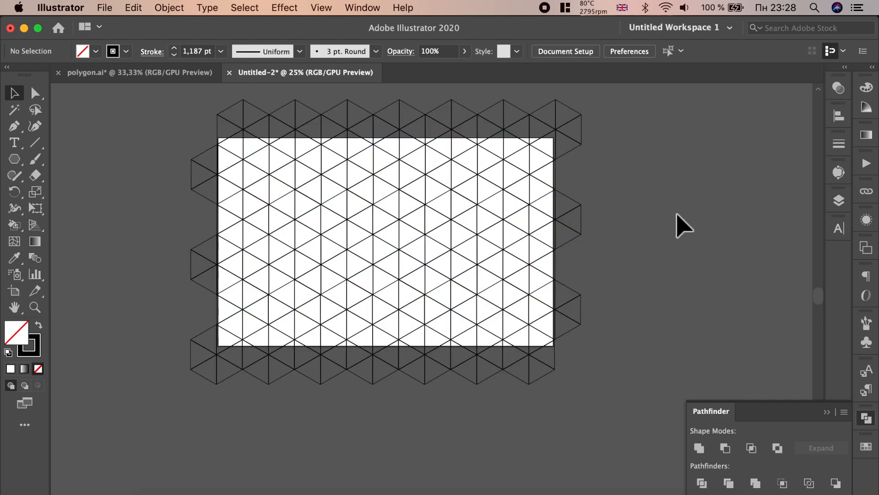
pyautogui.click(832, 412)
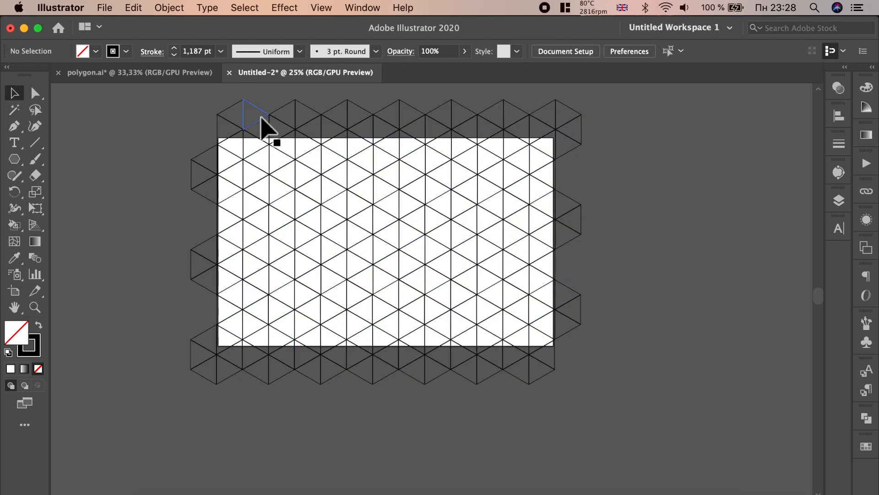
# Select the entire triangle grid and set its stroke weight to 3 pt.
pyautogui.press('super+equal')
pyautogui.moveTo(722, 476); pyautogui.dragTo(180, 105)
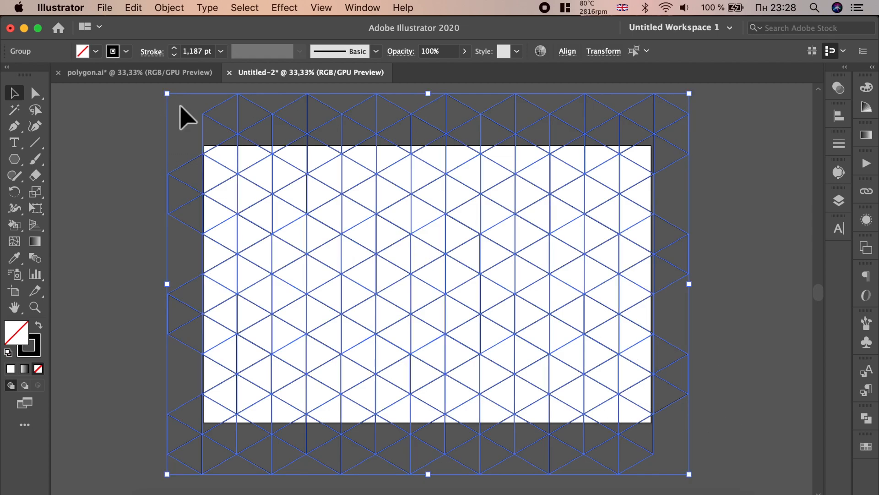
pyautogui.click(221, 52)
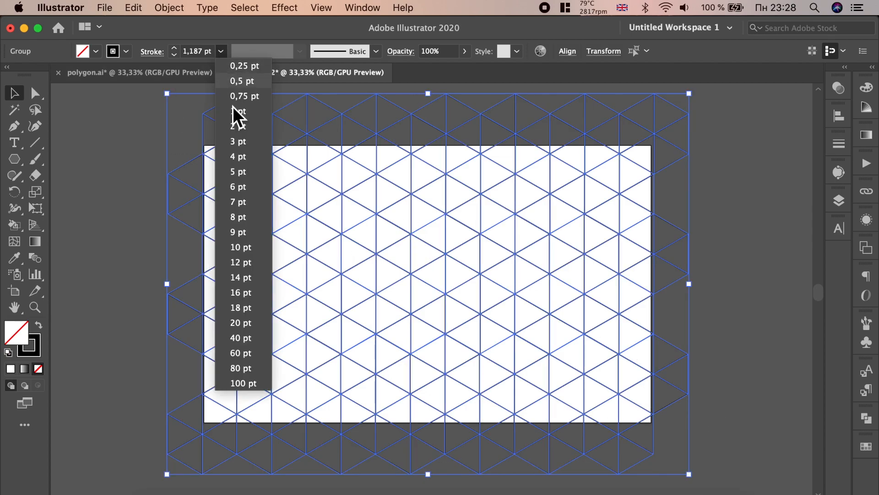
pyautogui.click(232, 156)
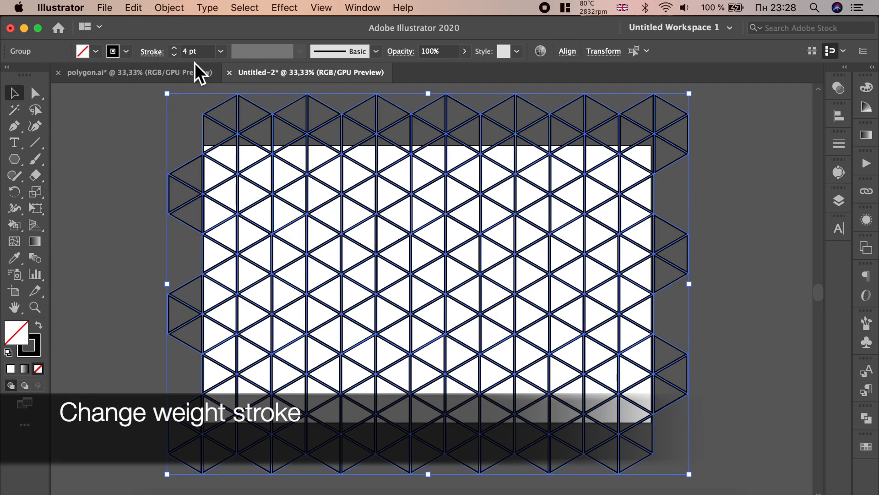
pyautogui.click(221, 51)
pyautogui.click(228, 142)
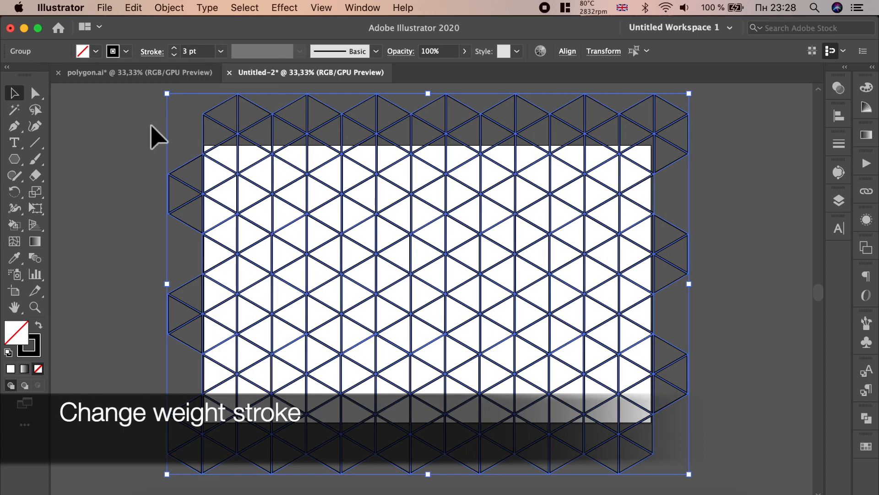
pyautogui.click(143, 124)
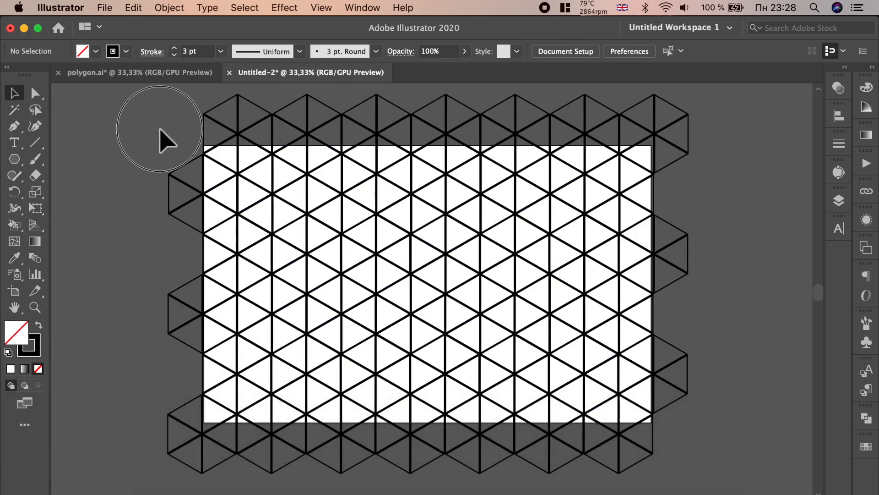
# Select all the hexagons of the grid and group them.
pyautogui.press('super+a')
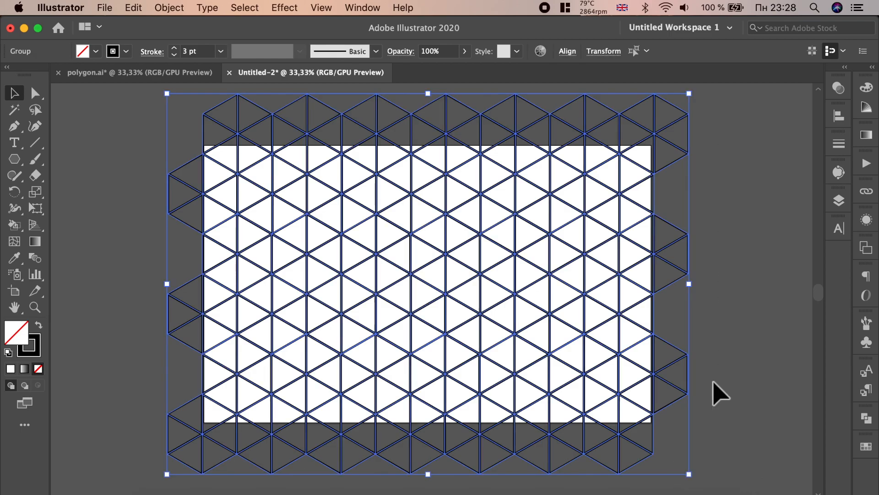
pyautogui.rightClick(632, 310)
pyautogui.click(667, 398)
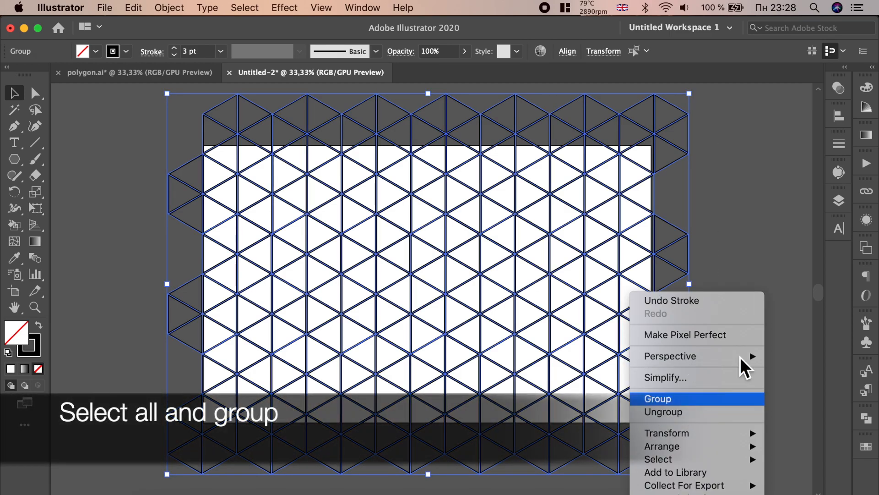
pyautogui.click(758, 351)
# Move shared anchor points in the artboard's upper-left area with the Direct Selection tool to make the triangles irregular.
pyautogui.scroll(1, 242, 124)
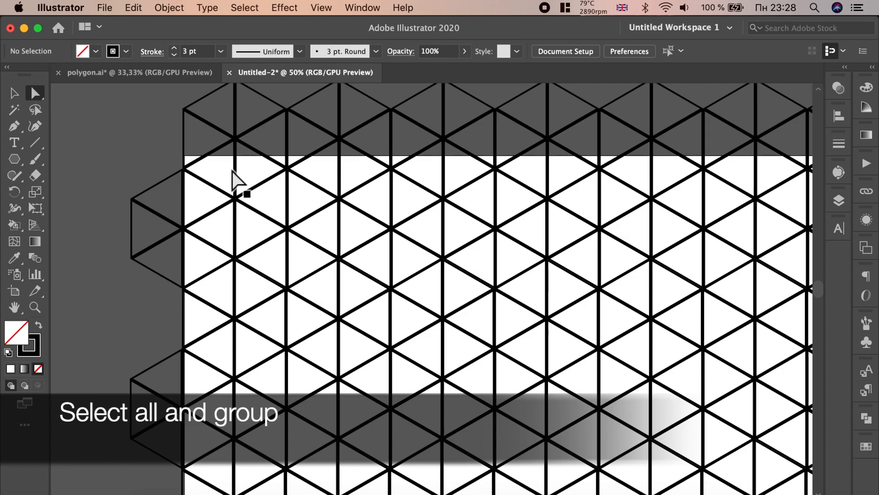
pyautogui.moveTo(227, 182); pyautogui.dragTo(247, 183)
pyautogui.moveTo(285, 211); pyautogui.dragTo(280, 248)
pyautogui.press('super+z')
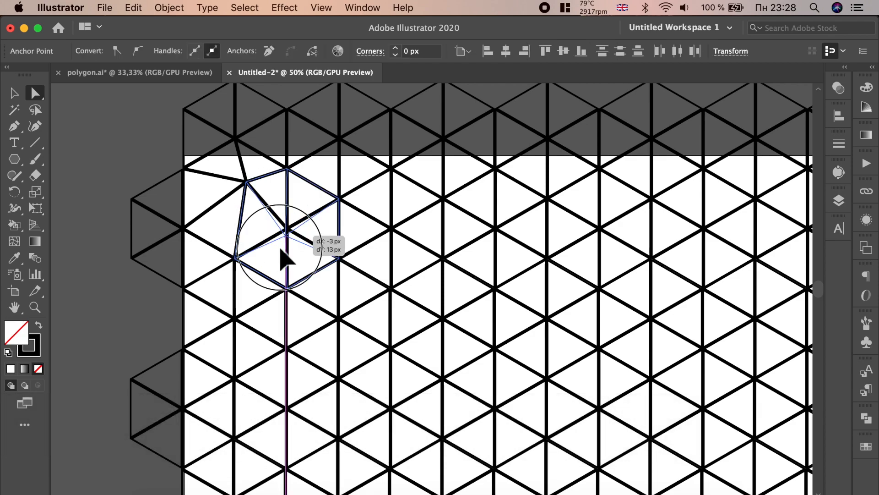
pyautogui.moveTo(338, 323); pyautogui.dragTo(325, 334)
pyautogui.moveTo(221, 308)
pyautogui.mouseDown()
pyautogui.moveTo(241, 333)
pyautogui.moveTo(215, 308)
pyautogui.mouseUp()
pyautogui.moveTo(275, 275); pyautogui.dragTo(310, 318)
pyautogui.moveTo(286, 289); pyautogui.dragTo(268, 302)
pyautogui.moveTo(384, 279); pyautogui.dragTo(373, 307)
pyautogui.moveTo(373, 196); pyautogui.dragTo(402, 212)
pyautogui.moveTo(330, 181)
pyautogui.mouseDown()
pyautogui.moveTo(349, 210)
pyautogui.moveTo(320, 188)
pyautogui.mouseUp()
pyautogui.scroll(-1, 367, 151)
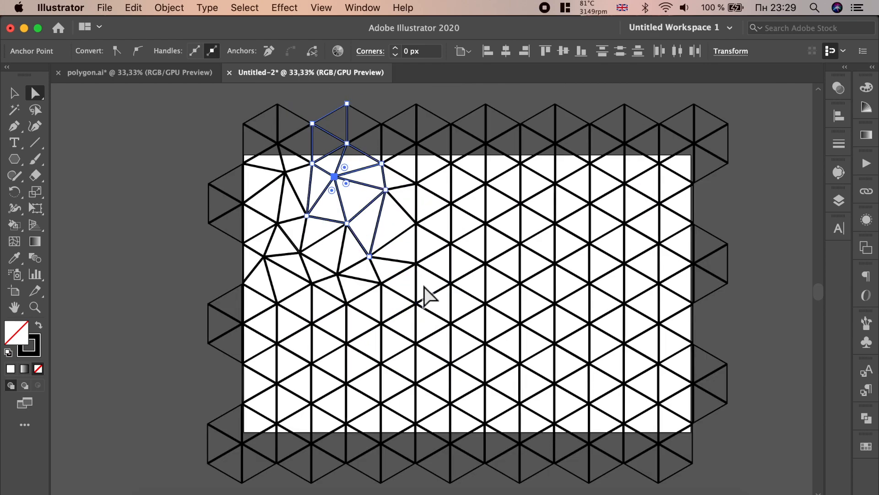
# Move the shared anchor points between the distorted upper-left area and the artboard's centre to make those triangles irregular.
pyautogui.scroll(2, 405, 255)
pyautogui.moveTo(405, 248); pyautogui.dragTo(408, 284)
pyautogui.moveTo(475, 276); pyautogui.dragTo(506, 337)
pyautogui.moveTo(490, 306); pyautogui.dragTo(505, 285)
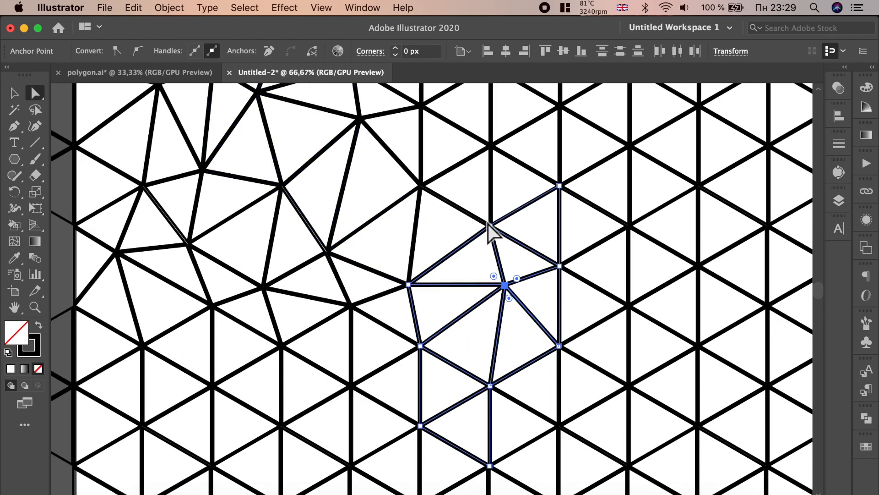
pyautogui.moveTo(486, 220); pyautogui.dragTo(484, 196)
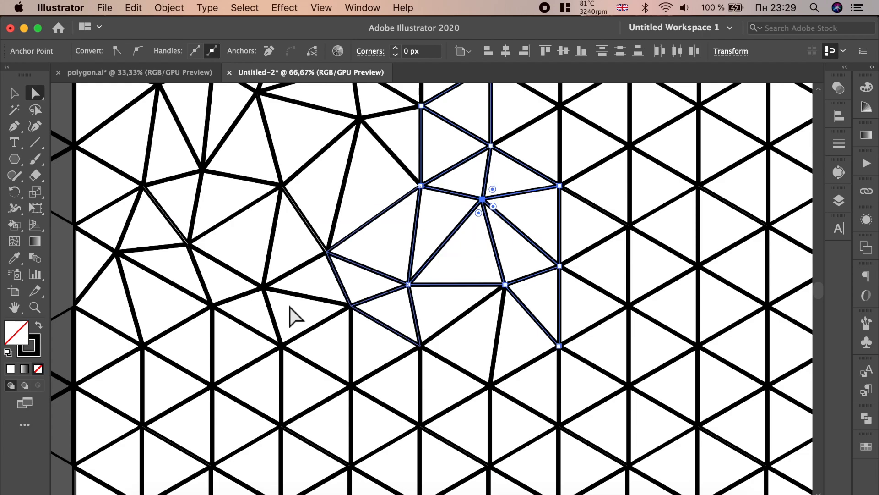
pyautogui.moveTo(349, 308); pyautogui.dragTo(333, 316)
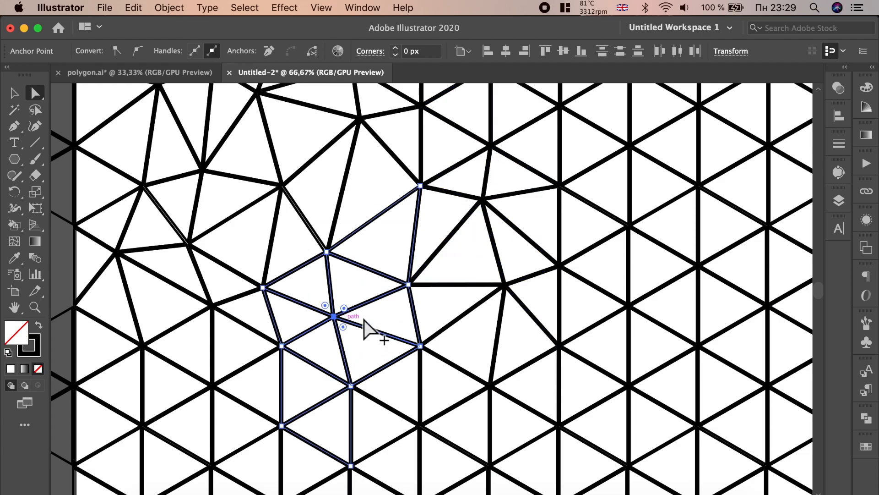
# Shift the shared anchor points in the lower-left and lower-middle part of the grid to vary the triangle shapes.
pyautogui.scroll(-1, 395, 301)
pyautogui.moveTo(186, 320); pyautogui.dragTo(319, 407)
pyautogui.moveTo(348, 351); pyautogui.dragTo(368, 376)
pyautogui.moveTo(432, 428); pyautogui.dragTo(425, 385)
pyautogui.moveTo(486, 445); pyautogui.dragTo(471, 427)
pyautogui.moveTo(467, 427); pyautogui.dragTo(479, 410)
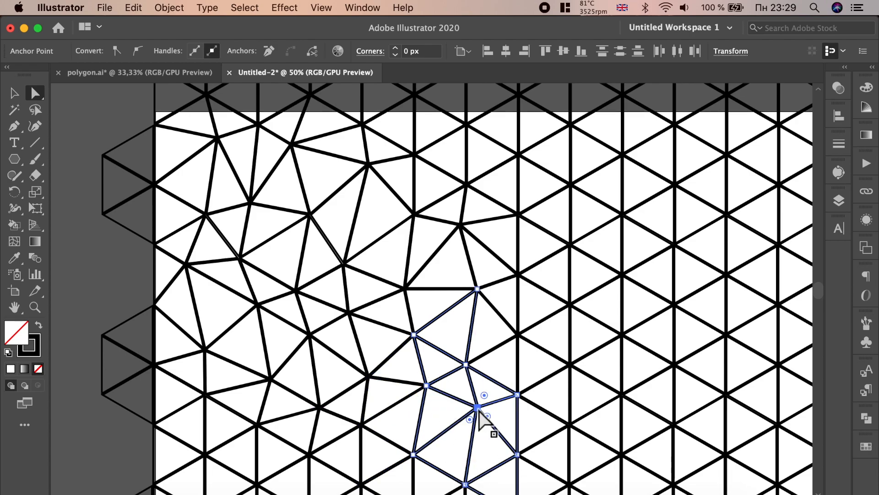
# Shift the shared anchor points just right of the artboard's centre and up toward its top edge to distort those triangles.
pyautogui.moveTo(499, 366); pyautogui.dragTo(524, 379)
pyautogui.moveTo(553, 330); pyautogui.dragTo(576, 342)
pyautogui.moveTo(562, 277)
pyautogui.mouseDown()
pyautogui.moveTo(583, 324)
pyautogui.moveTo(569, 287)
pyautogui.mouseUp()
pyautogui.moveTo(503, 248)
pyautogui.mouseDown()
pyautogui.moveTo(540, 304)
pyautogui.moveTo(508, 258)
pyautogui.mouseUp()
pyautogui.moveTo(511, 176); pyautogui.dragTo(523, 195)
pyautogui.keyDown('alt'); pyautogui.scroll(-1, 329, 271); pyautogui.keyUp('alt')
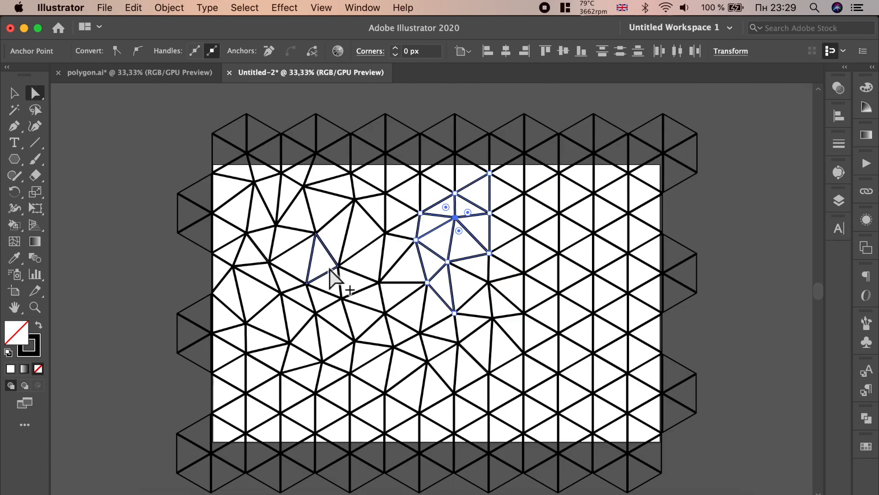
# Move the still-regular shared anchor points from the lower-middle area across to the artboard's lower-left side to distort those triangles.
pyautogui.keyDown('alt'); pyautogui.scroll(2, 319, 352); pyautogui.keyUp('alt')
pyautogui.click(316, 372)
pyautogui.moveTo(316, 372); pyautogui.dragTo(306, 369)
pyautogui.moveTo(383, 397); pyautogui.dragTo(413, 396)
pyautogui.moveTo(439, 403); pyautogui.dragTo(465, 430)
pyautogui.keyDown('alt'); pyautogui.scroll(-1, 434, 300); pyautogui.keyUp('alt')
pyautogui.moveTo(281, 407)
pyautogui.mouseDown()
pyautogui.moveTo(306, 455)
pyautogui.moveTo(272, 416)
pyautogui.mouseUp()
pyautogui.moveTo(225, 368); pyautogui.dragTo(226, 397)
pyautogui.moveTo(223, 315); pyautogui.dragTo(247, 353)
pyautogui.moveTo(238, 342); pyautogui.dragTo(250, 331)
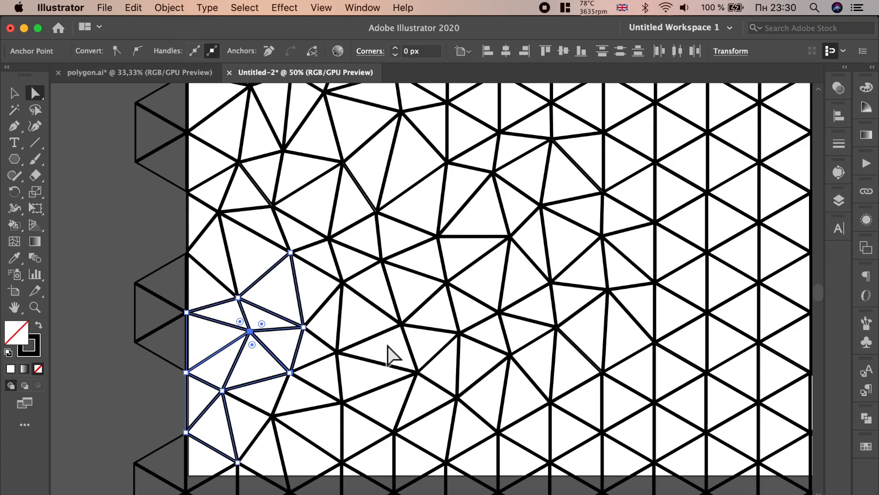
# Displace the shared anchor points along the lower part and bottom edge of the grid's left and middle sections.
pyautogui.moveTo(331, 382); pyautogui.dragTo(363, 423)
pyautogui.moveTo(341, 402); pyautogui.dragTo(328, 421)
pyautogui.scroll(-1, 389, 467)
pyautogui.moveTo(472, 396); pyautogui.dragTo(510, 397)
pyautogui.moveTo(550, 450)
pyautogui.mouseDown()
pyautogui.moveTo(564, 455)
pyautogui.moveTo(560, 441)
pyautogui.mouseUp()
pyautogui.moveTo(603, 358); pyautogui.dragTo(615, 337)
pyautogui.scroll(-3, 472, 374)
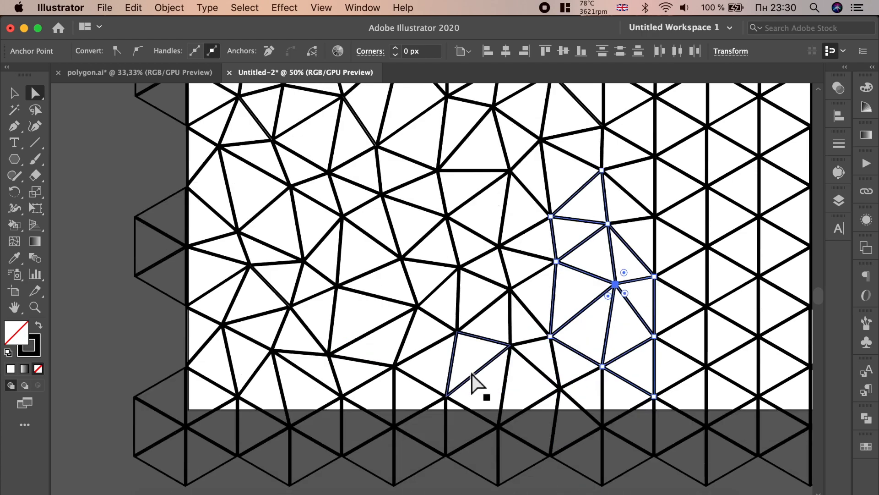
pyautogui.moveTo(275, 401)
pyautogui.mouseDown()
pyautogui.moveTo(309, 446)
pyautogui.moveTo(279, 403)
pyautogui.mouseUp()
pyautogui.scroll(-2, 171, 399)
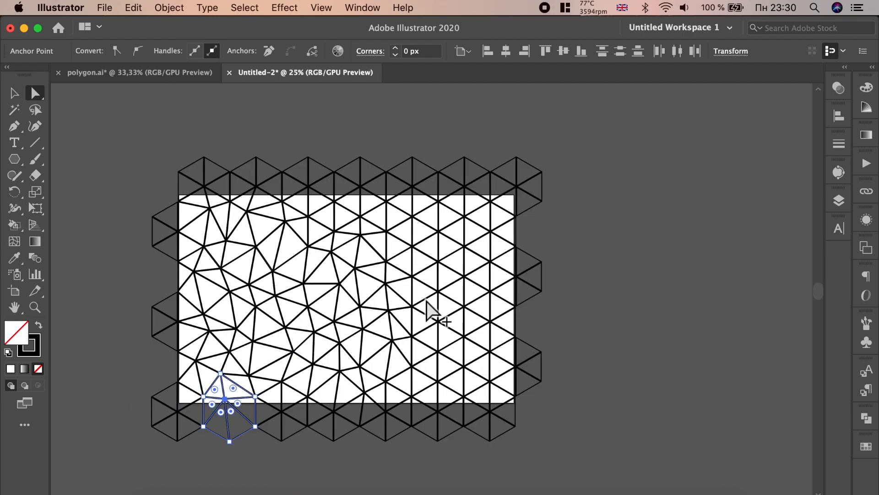
# Shift the shared anchor points in the middle and upper part of the columns between the artboard's centre and right side.
pyautogui.scroll(2, 427, 301)
pyautogui.click(392, 316)
pyautogui.moveTo(393, 316); pyautogui.dragTo(453, 260)
pyautogui.click(392, 195)
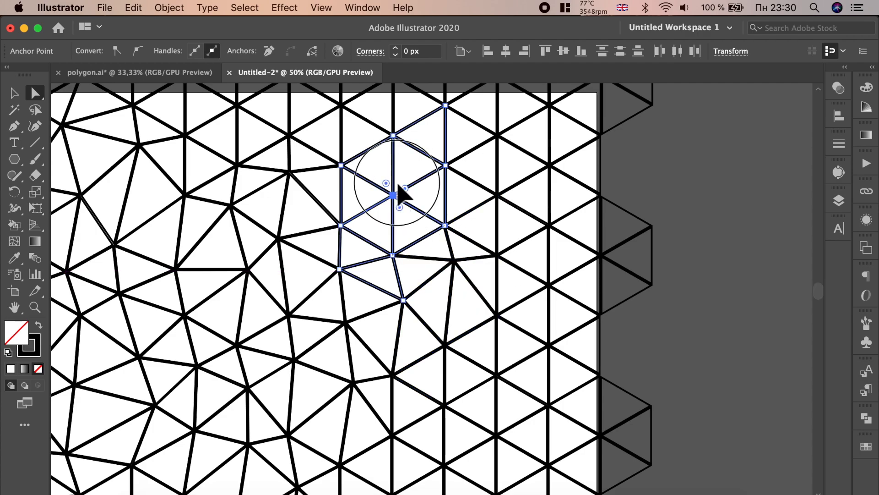
pyautogui.moveTo(397, 185); pyautogui.dragTo(403, 164)
# Move the shared anchor points right of centre near the artboard's bottom edge to make those triangles irregular.
pyautogui.click(392, 376)
pyautogui.moveTo(392, 375); pyautogui.dragTo(376, 361)
pyautogui.scroll(-3, 411, 373)
pyautogui.moveTo(340, 433); pyautogui.dragTo(322, 437)
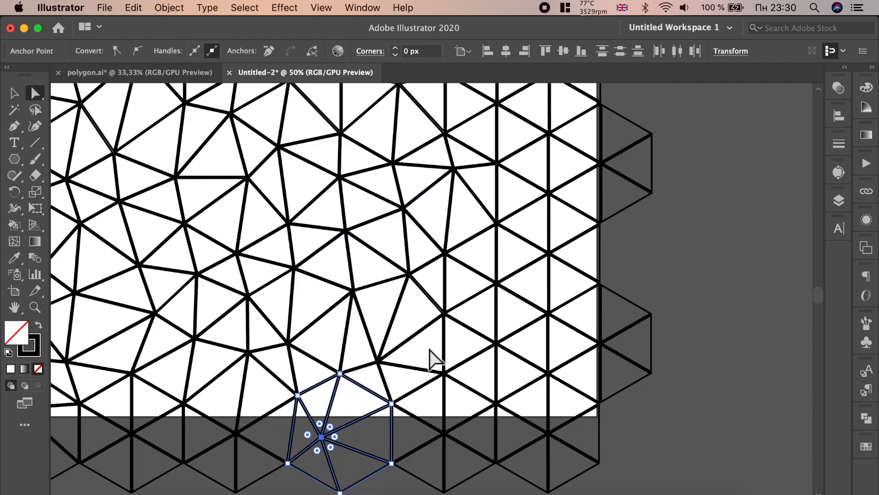
pyautogui.moveTo(443, 373); pyautogui.dragTo(453, 360)
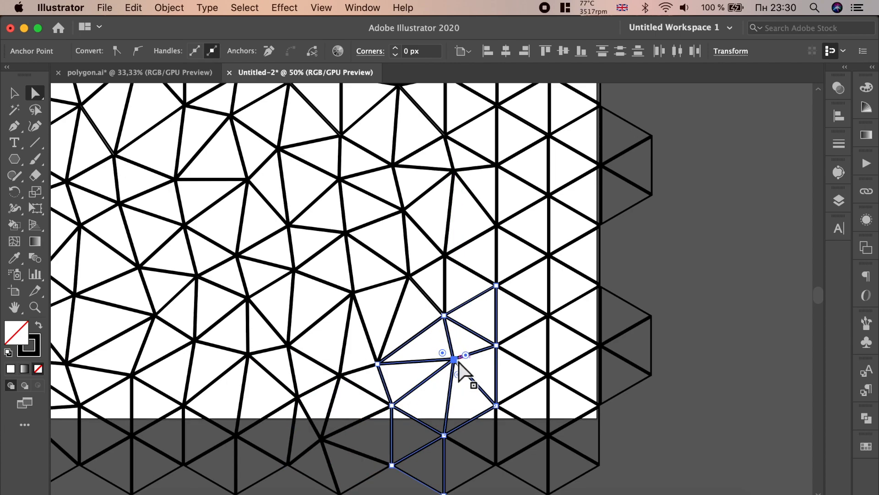
# Displace the shared anchor points along the artboard's right side, from the middle up to the upper-right area.
pyautogui.scroll(4, 522, 349)
pyautogui.click(496, 371)
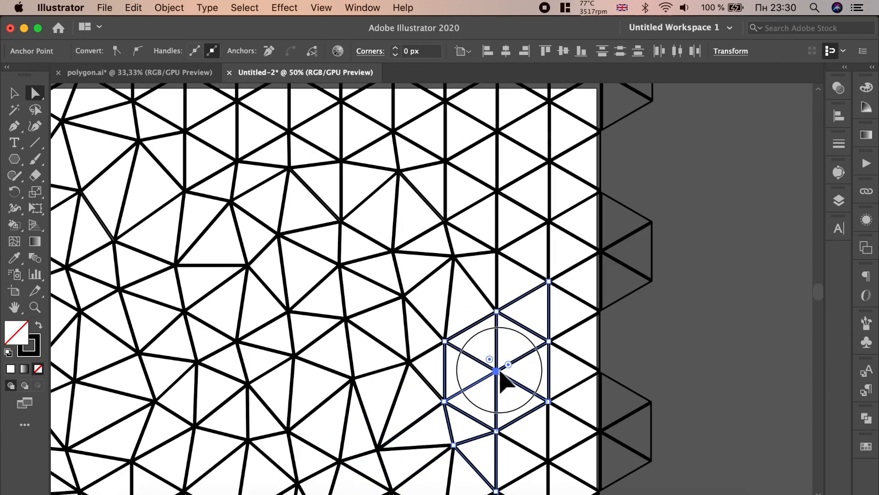
pyautogui.moveTo(500, 372); pyautogui.dragTo(513, 353)
pyautogui.click(551, 285)
pyautogui.moveTo(551, 285); pyautogui.dragTo(561, 261)
pyautogui.moveTo(486, 167); pyautogui.dragTo(512, 213)
pyautogui.moveTo(496, 188); pyautogui.dragTo(500, 170)
# Shift the shared anchor points along the artboard's top edge, working from the right side back to the upper left.
pyautogui.scroll(3, 501, 194)
pyautogui.moveTo(434, 210); pyautogui.dragTo(453, 216)
pyautogui.moveTo(323, 212); pyautogui.dragTo(330, 247)
pyautogui.moveTo(220, 215); pyautogui.dragTo(259, 265)
pyautogui.moveTo(236, 228); pyautogui.dragTo(249, 248)
pyautogui.scroll(-2, 386, 239)
pyautogui.scroll(1, 245, 262)
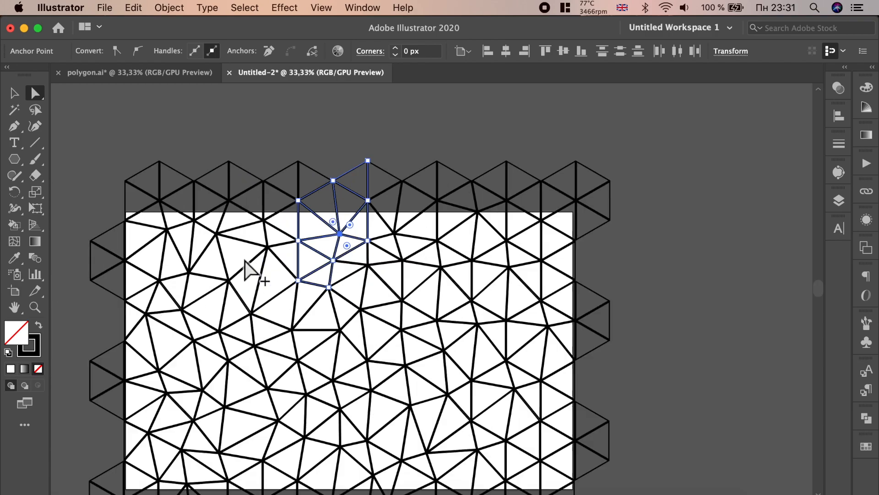
pyautogui.moveTo(254, 203)
pyautogui.mouseDown()
pyautogui.moveTo(271, 232)
pyautogui.moveTo(258, 211)
pyautogui.mouseUp()
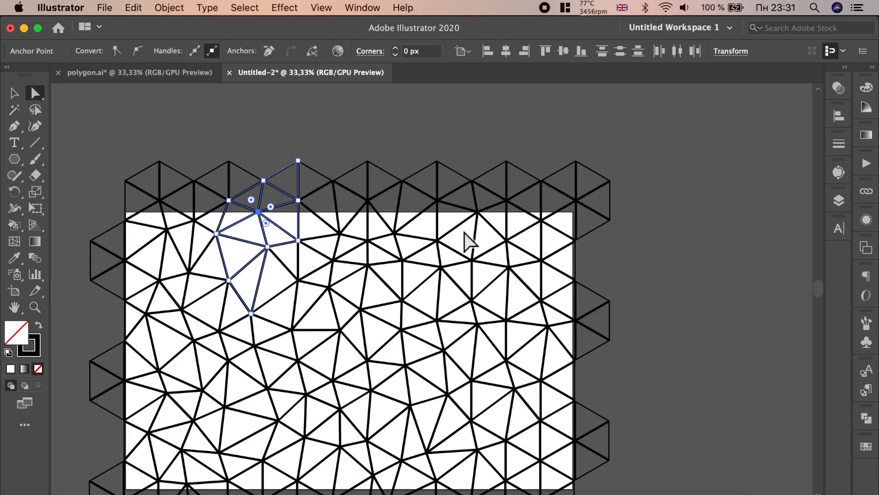
# Move the remaining regular anchor points in the artboard's lower-right corner to vary those triangles.
pyautogui.scroll(-5, 466, 234)
pyautogui.scroll(1, 572, 319)
pyautogui.moveTo(535, 339); pyautogui.dragTo(535, 306)
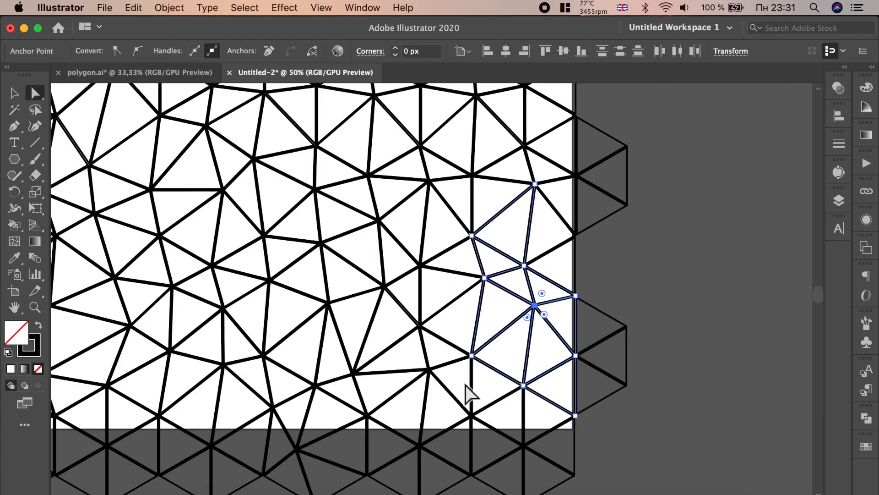
pyautogui.moveTo(471, 415); pyautogui.dragTo(512, 368)
pyautogui.moveTo(523, 385); pyautogui.dragTo(534, 369)
pyautogui.scroll(-2, 570, 360)
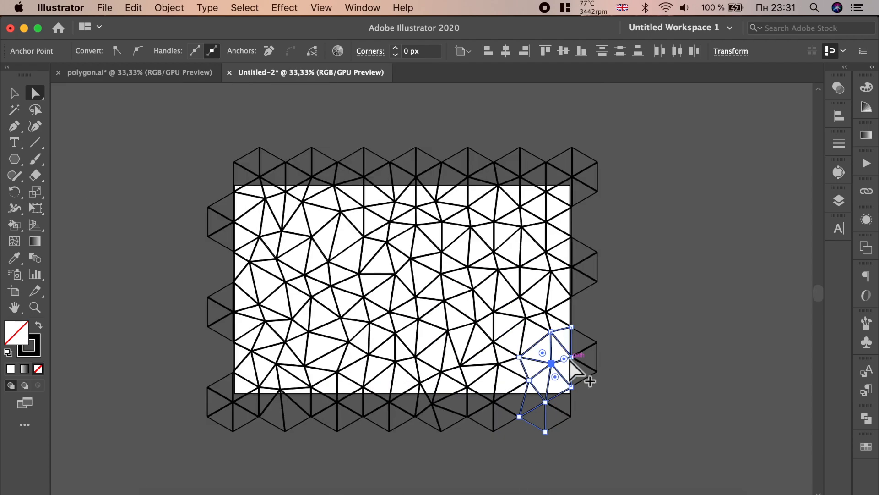
pyautogui.scroll(2, 270, 321)
pyautogui.scroll(-1, 299, 335)
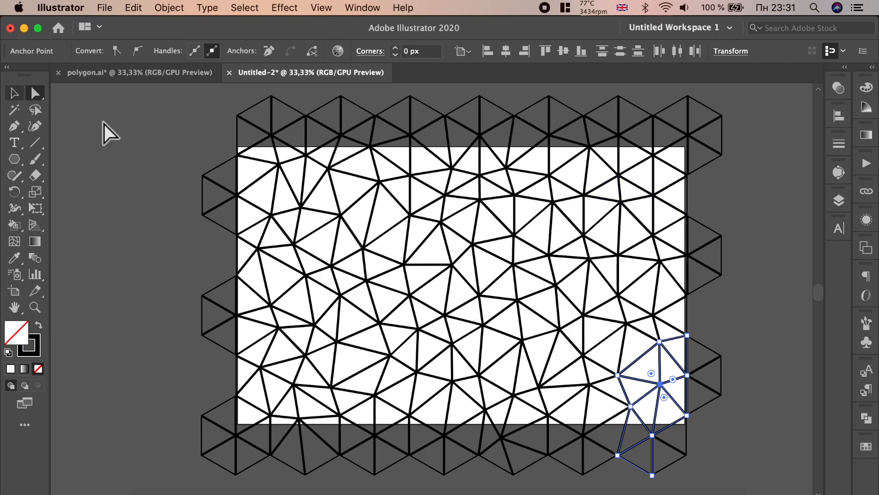
# Offset the centre points of the border hexagons along the left and bottom edges of the artboard.
pyautogui.click(220, 314)
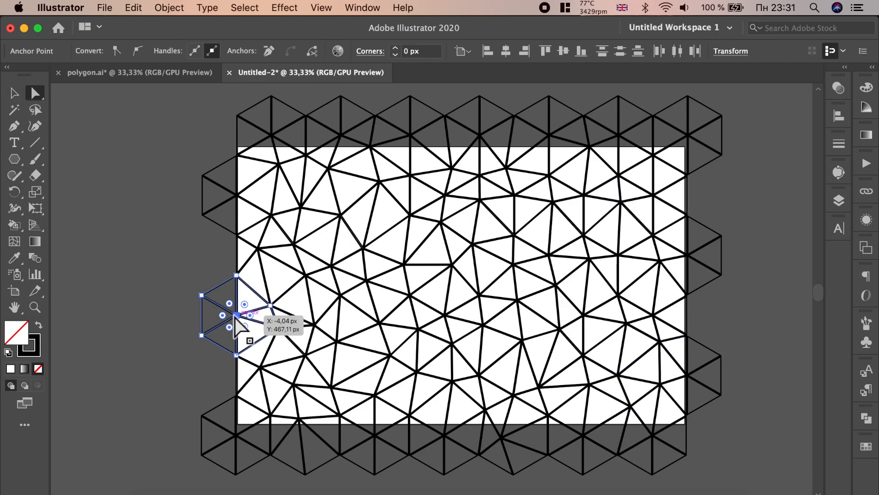
pyautogui.moveTo(236, 435); pyautogui.dragTo(228, 438)
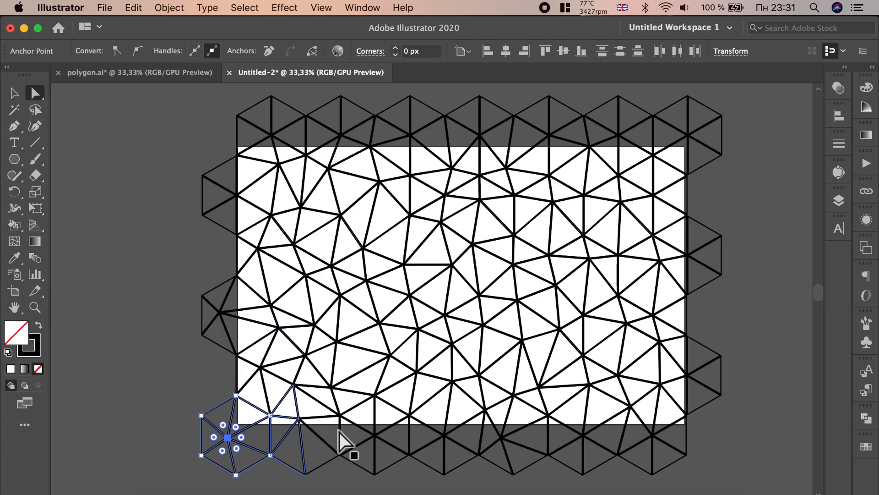
pyautogui.click(375, 435)
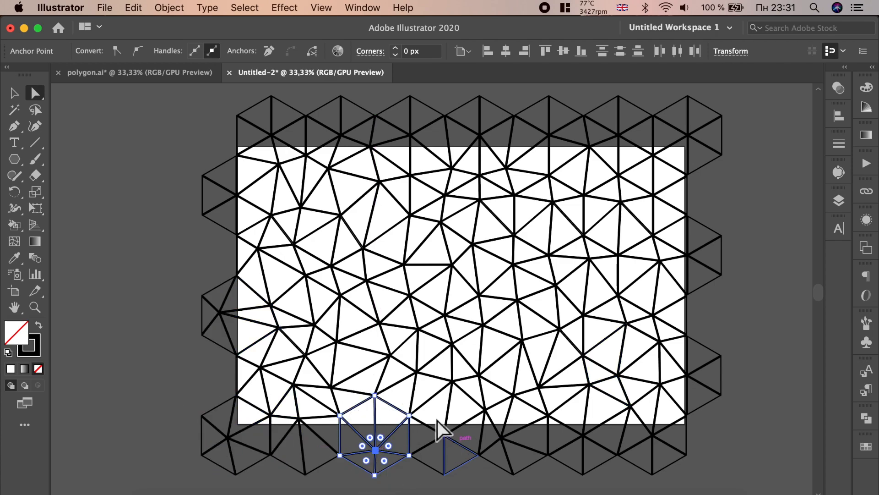
pyautogui.moveTo(448, 440); pyautogui.dragTo(452, 446)
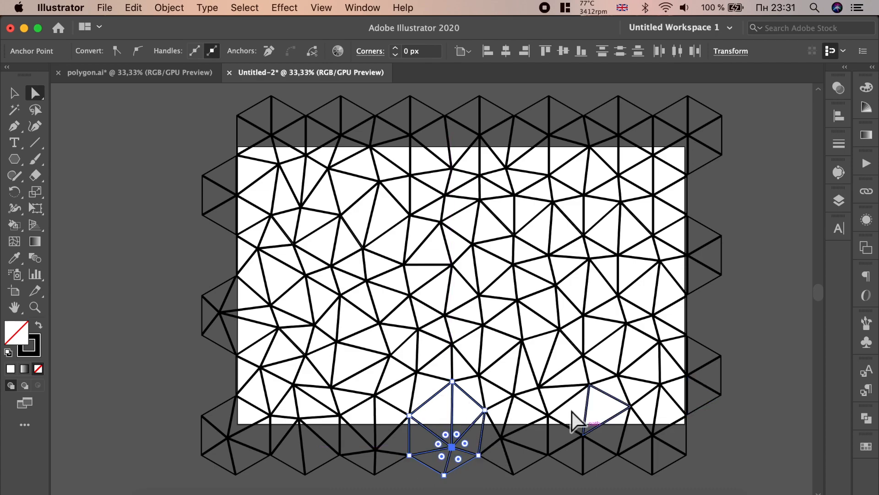
pyautogui.click(586, 439)
pyautogui.moveTo(586, 439)
pyautogui.mouseDown()
pyautogui.moveTo(602, 441)
pyautogui.moveTo(600, 430)
pyautogui.mouseUp()
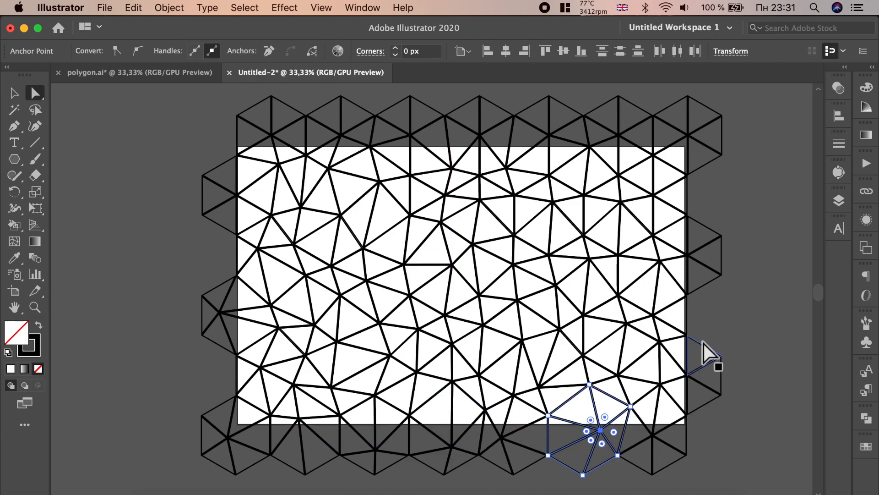
# Offset the centre points of the border hexagons at the artboard's right edge and along its top edge.
pyautogui.click(686, 256)
pyautogui.moveTo(686, 256); pyautogui.dragTo(695, 250)
pyautogui.moveTo(539, 111); pyautogui.dragTo(560, 149)
pyautogui.moveTo(549, 135); pyautogui.dragTo(553, 129)
pyautogui.moveTo(405, 109); pyautogui.dragTo(412, 126)
pyautogui.moveTo(329, 121)
pyautogui.mouseDown()
pyautogui.moveTo(351, 147)
pyautogui.moveTo(336, 126)
pyautogui.mouseUp()
pyautogui.moveTo(262, 122)
pyautogui.mouseDown()
pyautogui.moveTo(281, 146)
pyautogui.moveTo(267, 123)
pyautogui.mouseUp()
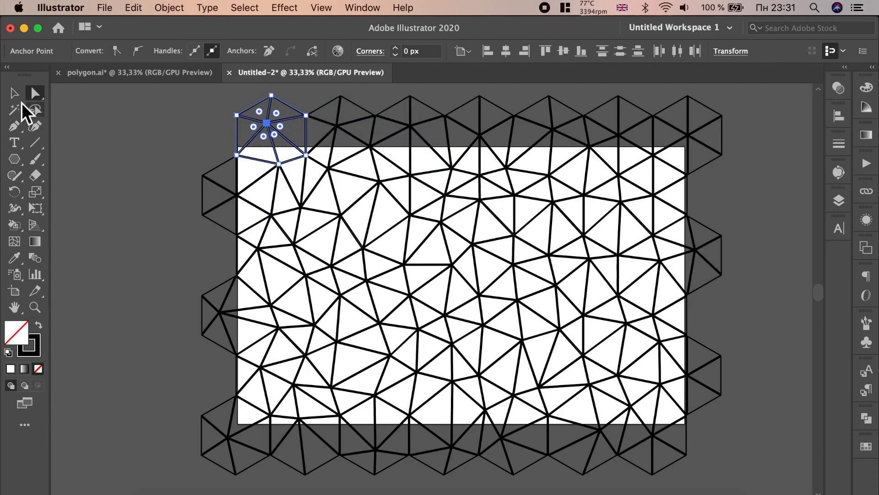
# Select the whole triangle grid with the Selection tool and scale it up slightly, keeping it extended past every artboard edge.
pyautogui.click(15, 92)
pyautogui.click(168, 143)
pyautogui.scroll(-2, 190, 158)
pyautogui.moveTo(539, 338); pyautogui.dragTo(173, 109)
pyautogui.moveTo(461, 136); pyautogui.dragTo(474, 124)
pyautogui.scroll(1, 169, 170)
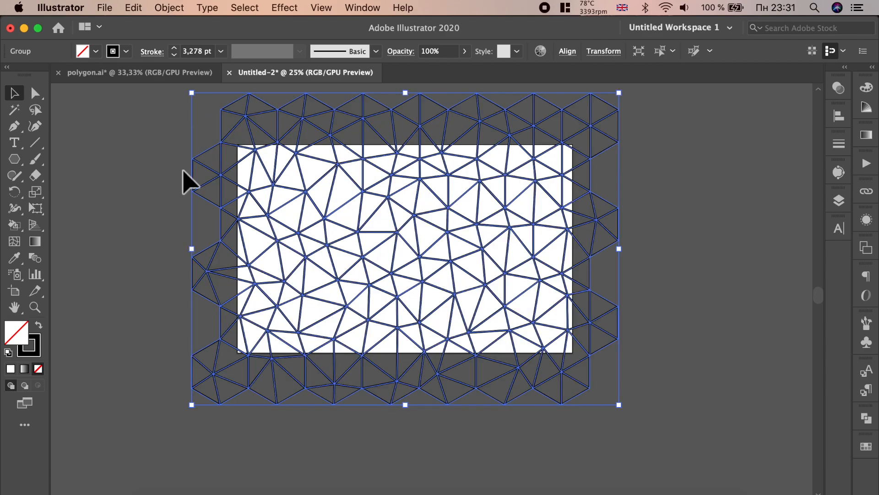
# Expand the grid's strokes into filled shapes and unite them into one compound path with Pathfinder.
pyautogui.click(40, 355)
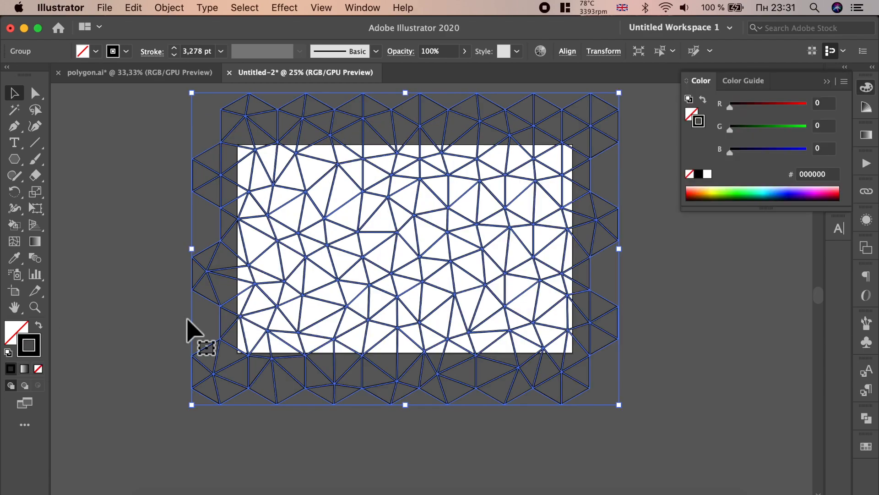
pyautogui.click(176, 10)
pyautogui.click(199, 172)
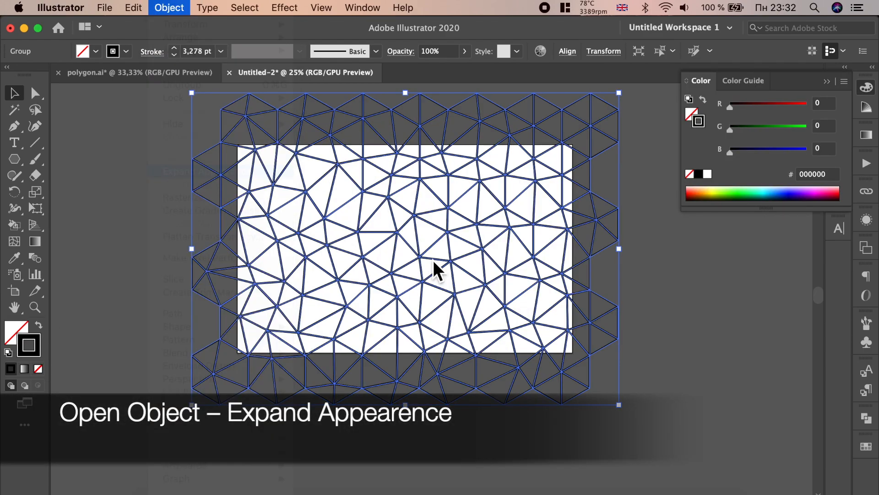
pyautogui.click(866, 418)
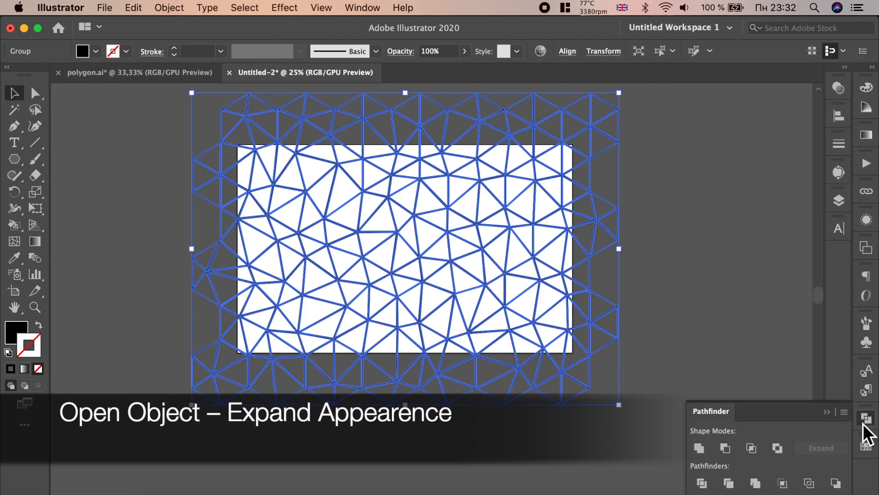
pyautogui.click(699, 447)
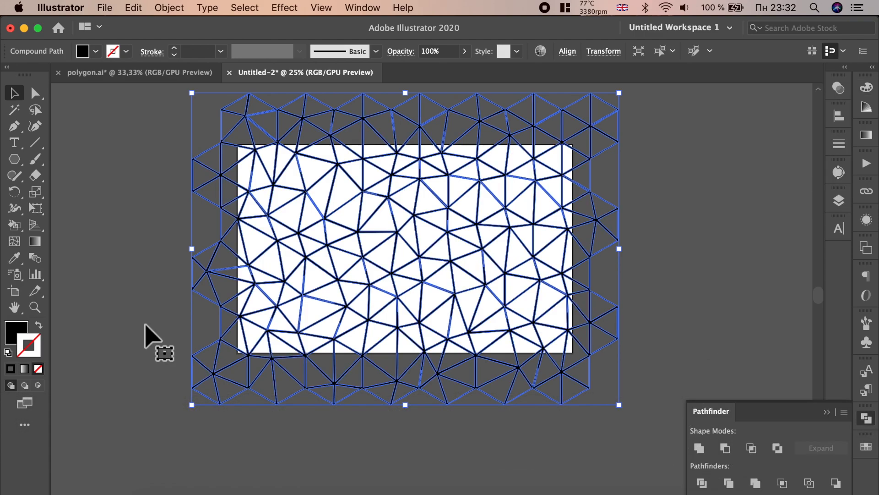
# Fill the united grid with the Summer gradient preset and change the gradient type to linear.
pyautogui.click(15, 333)
pyautogui.click(27, 371)
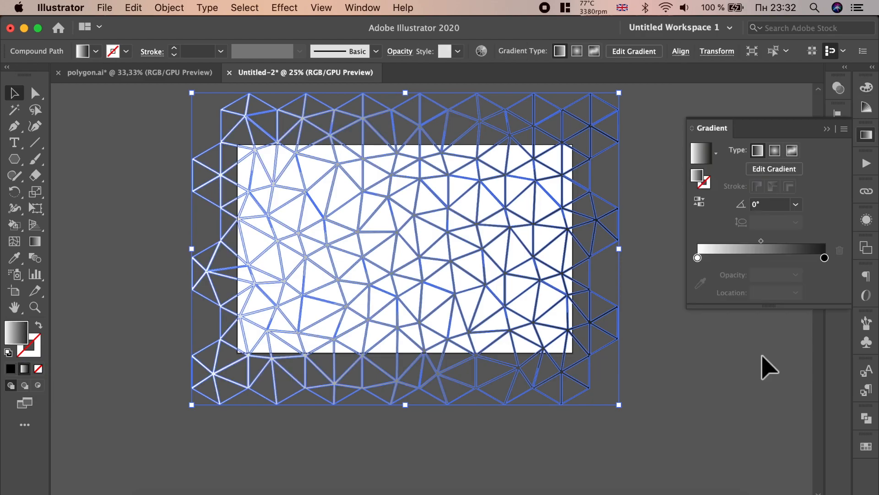
pyautogui.click(719, 154)
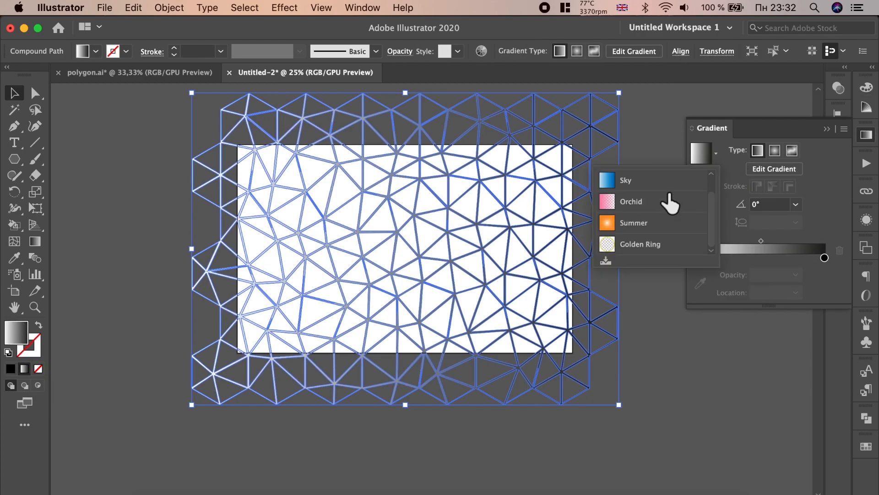
pyautogui.click(644, 226)
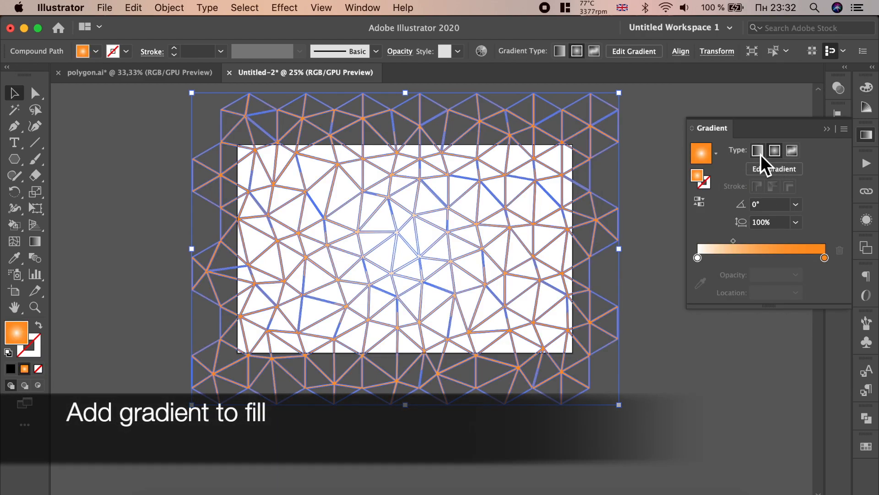
pyautogui.click(760, 154)
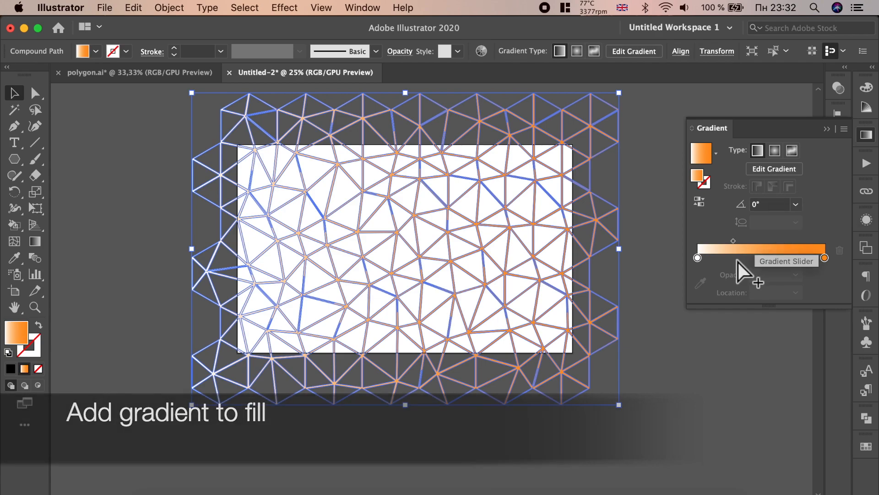
# Add two stops between the gradient's ends, a crimson one left of the middle and a yellow one nearer the orange end.
pyautogui.click(747, 258)
pyautogui.doubleClick(748, 260)
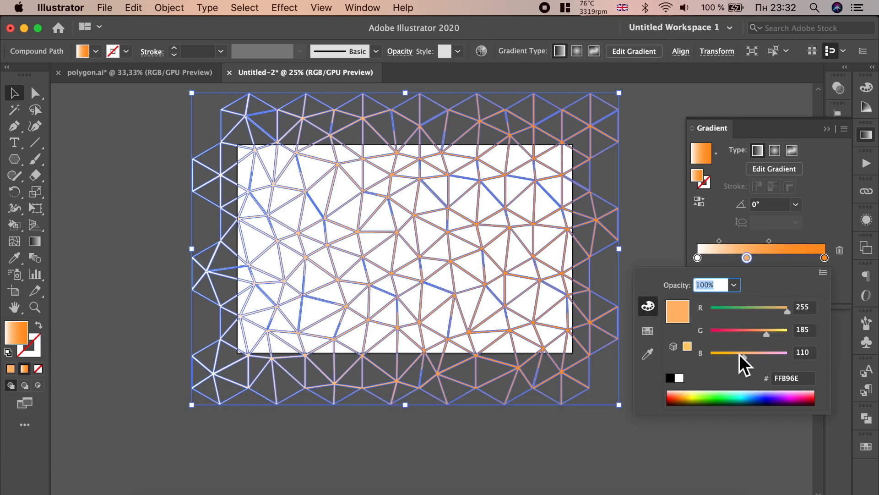
pyautogui.click(647, 331)
pyautogui.click(784, 310)
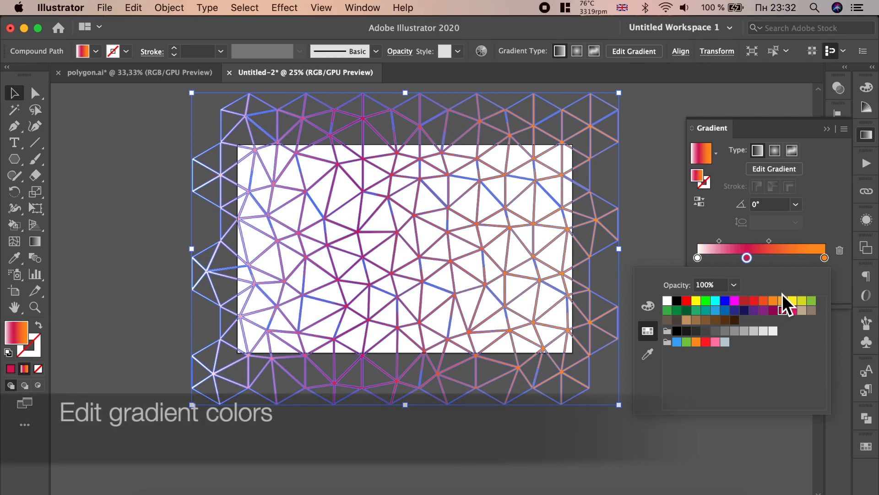
pyautogui.click(793, 260)
pyautogui.doubleClick(793, 261)
pyautogui.click(791, 301)
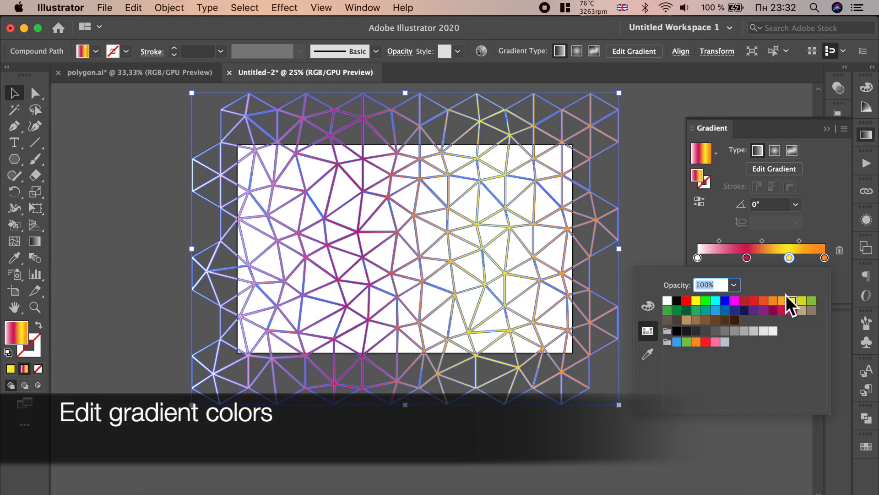
# Change the gradient's white starting stop to the dark violet swatch.
pyautogui.click(697, 260)
pyautogui.doubleClick(697, 261)
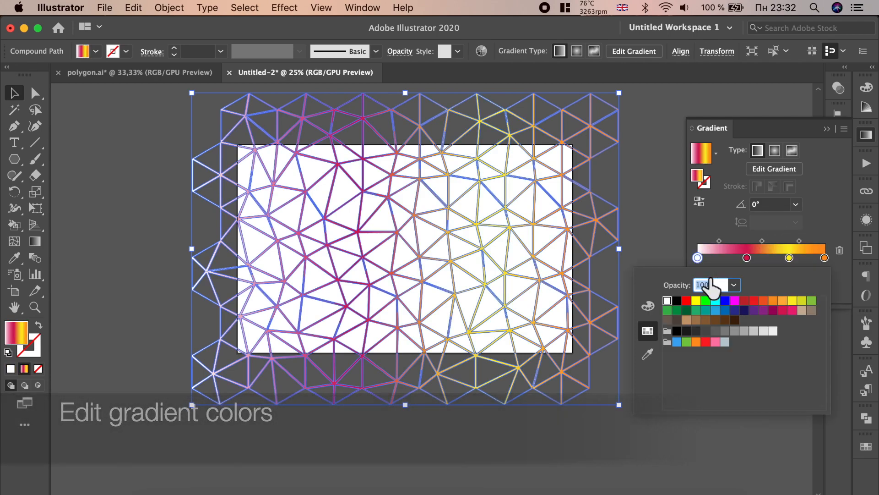
pyautogui.click(749, 311)
pyautogui.click(762, 310)
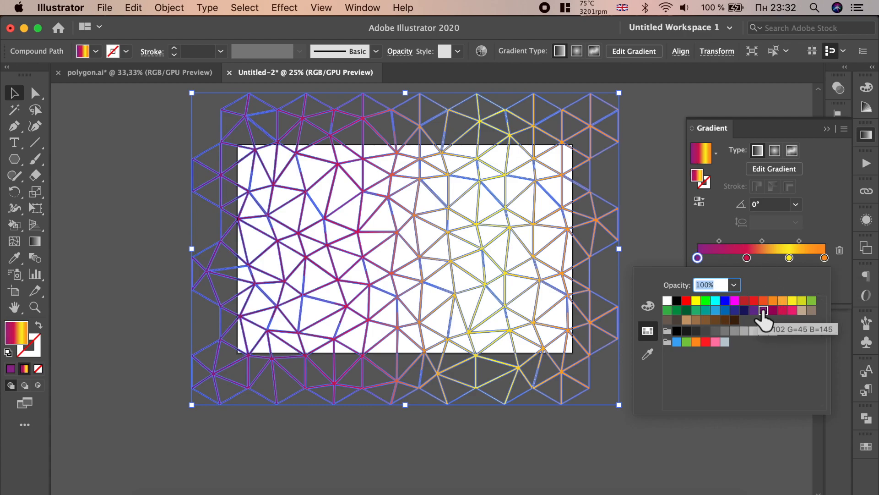
pyautogui.click(753, 311)
# Add a gradient stop at about 90% between the yellow and orange stops and colour it purple.
pyautogui.click(814, 261)
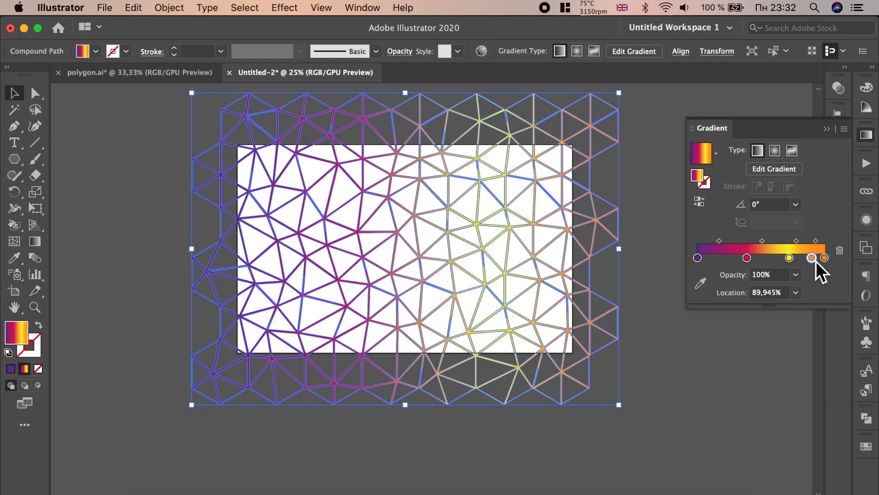
pyautogui.doubleClick(813, 259)
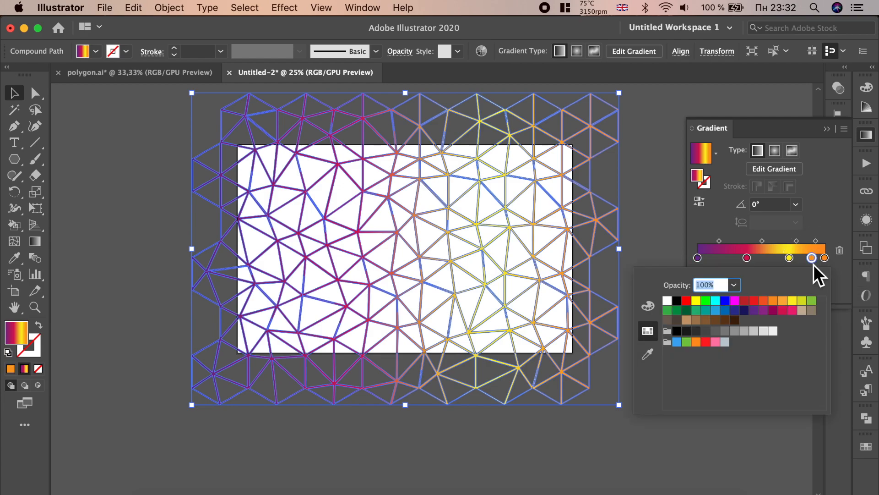
pyautogui.click(762, 311)
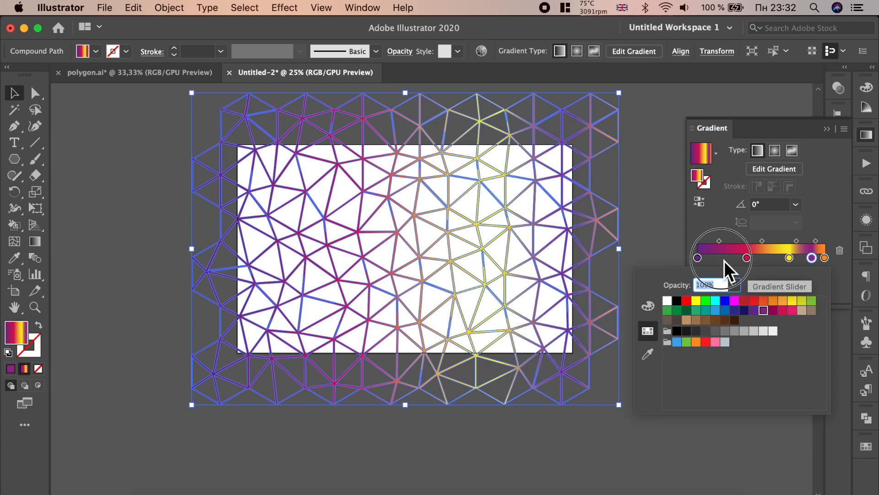
# Add a gradient stop at about 19% between the dark violet and crimson stops and colour it yellow.
pyautogui.click(722, 261)
pyautogui.doubleClick(722, 258)
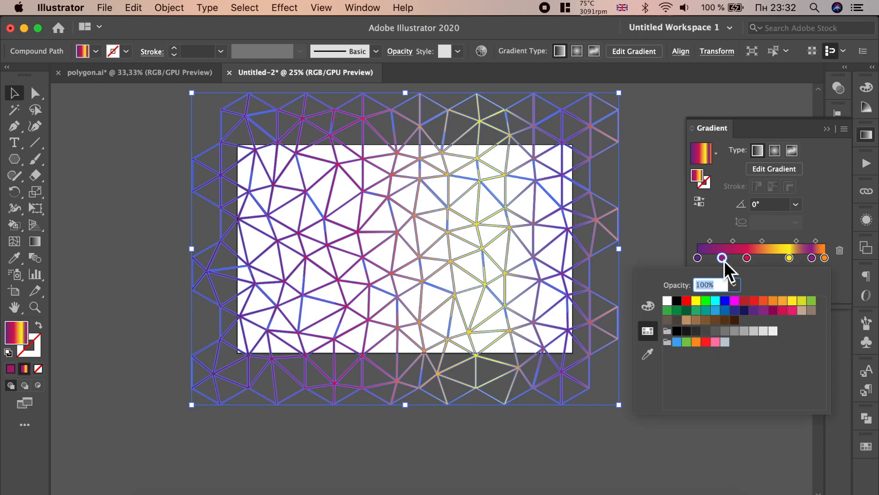
pyautogui.click(696, 301)
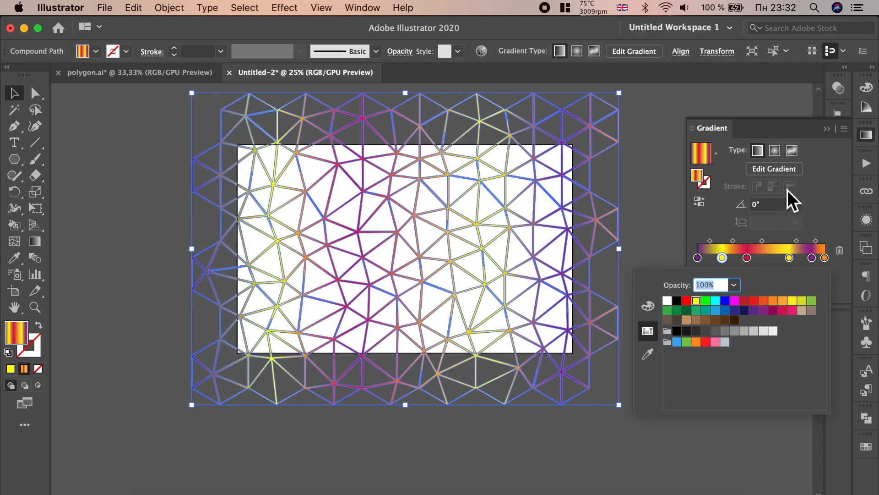
# Set the angle of the grid's linear gradient to 45°.
pyautogui.click(795, 205)
pyautogui.click(799, 206)
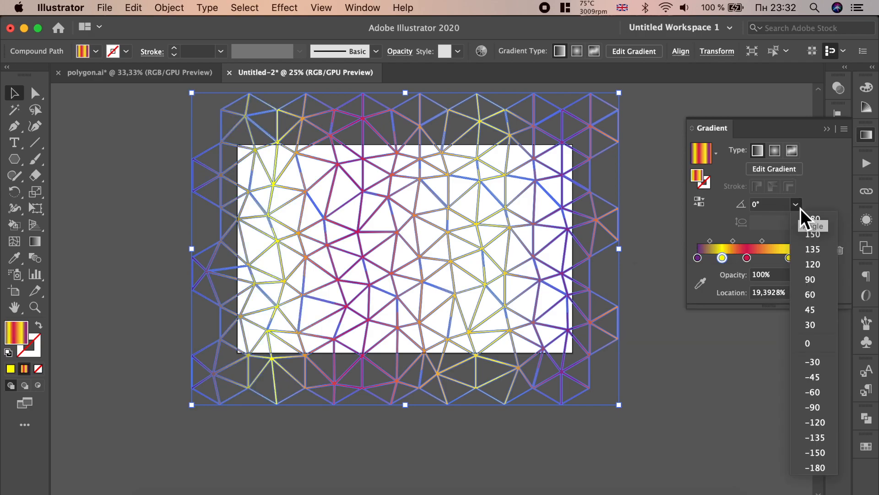
pyautogui.click(811, 310)
# Add a dark violet stop between the crimson and yellow stops of the grid's gradient, then deselect the grid.
pyautogui.doubleClick(765, 259)
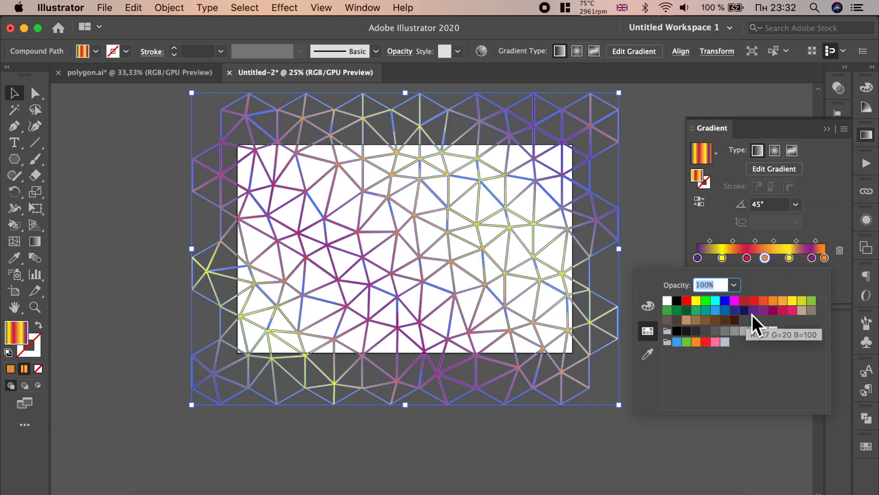
pyautogui.click(754, 311)
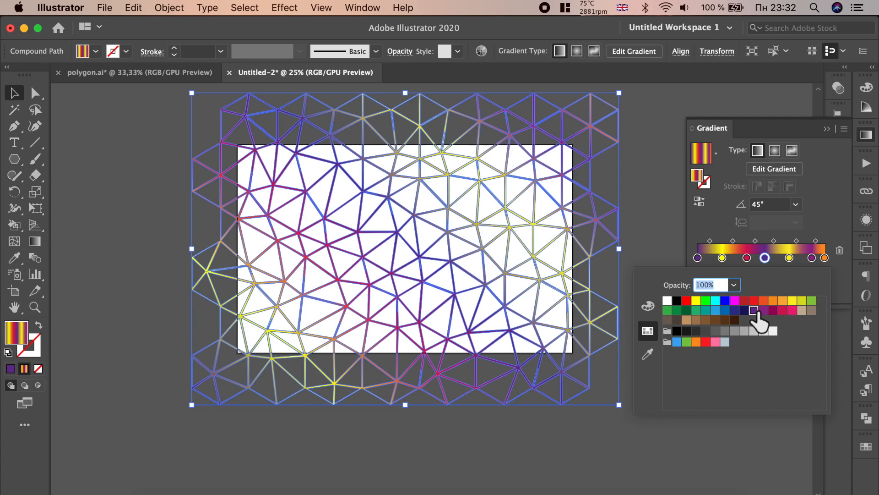
pyautogui.doubleClick(826, 259)
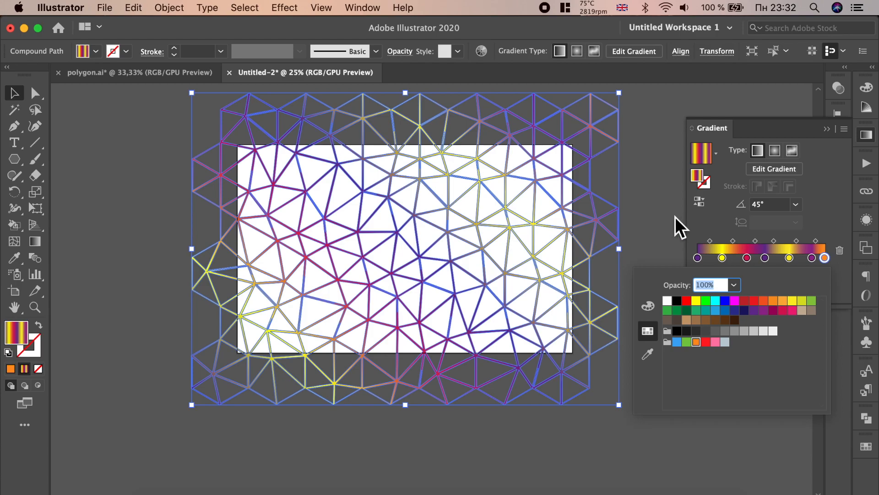
pyautogui.click(659, 220)
pyautogui.click(644, 220)
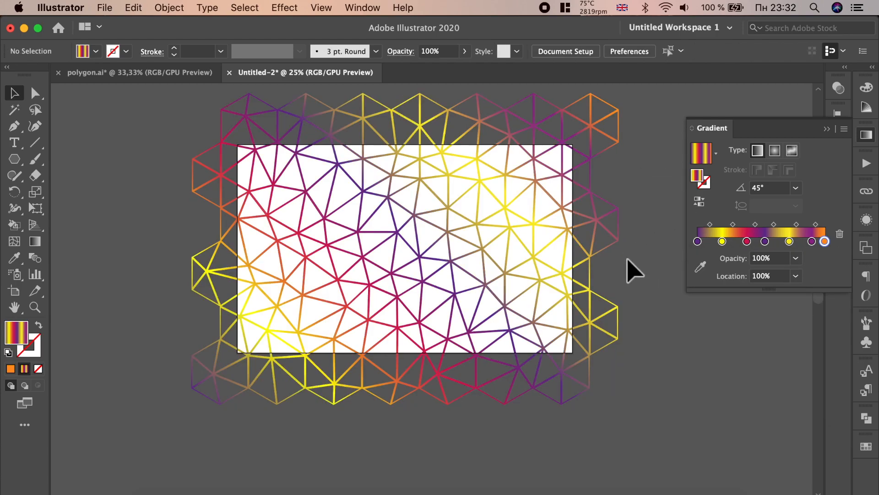
# Draw a background rectangle slightly larger than the artboard and fill it with the Sky gradient preset.
pyautogui.moveTo(14, 158); pyautogui.dragTo(78, 157)
pyautogui.moveTo(203, 132); pyautogui.dragTo(588, 366)
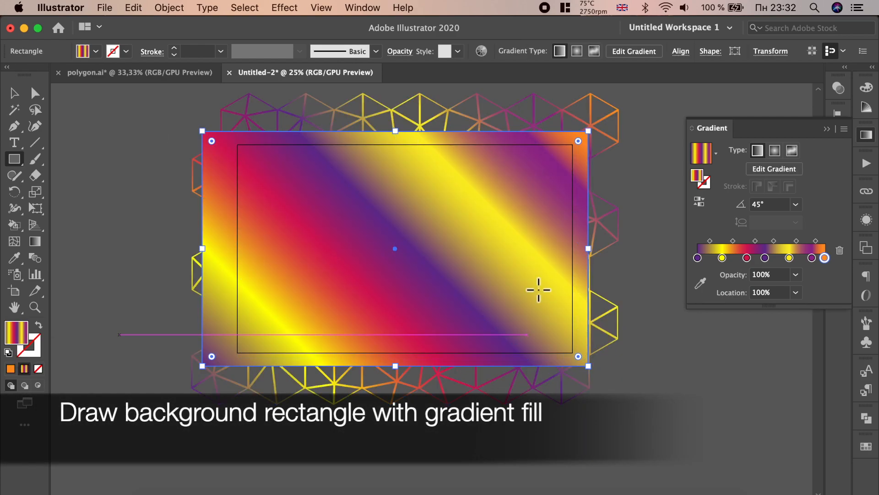
pyautogui.click(717, 154)
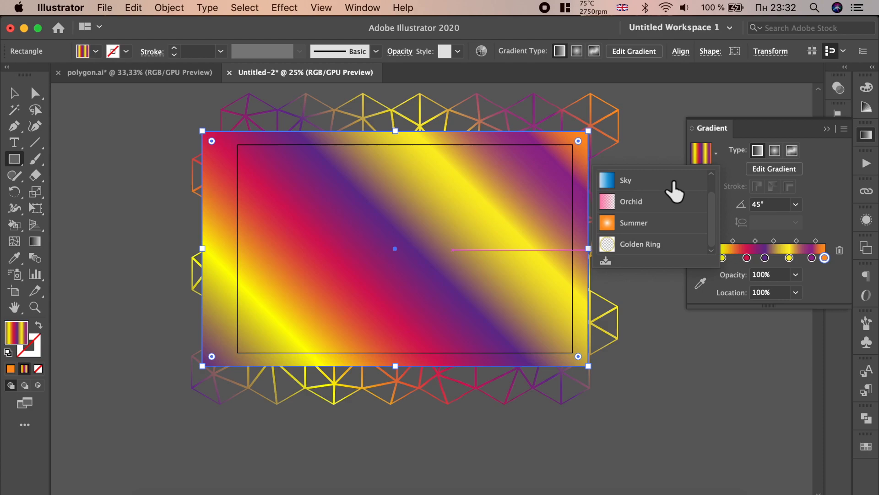
pyautogui.click(669, 183)
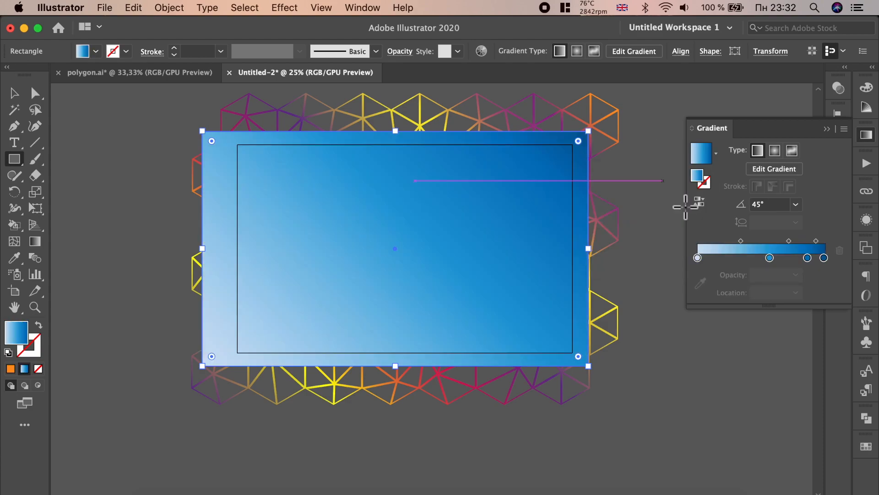
# Remove the third stop from the rectangle's gradient and colour its end stop black.
pyautogui.click(808, 258)
pyautogui.click(840, 250)
pyautogui.doubleClick(824, 258)
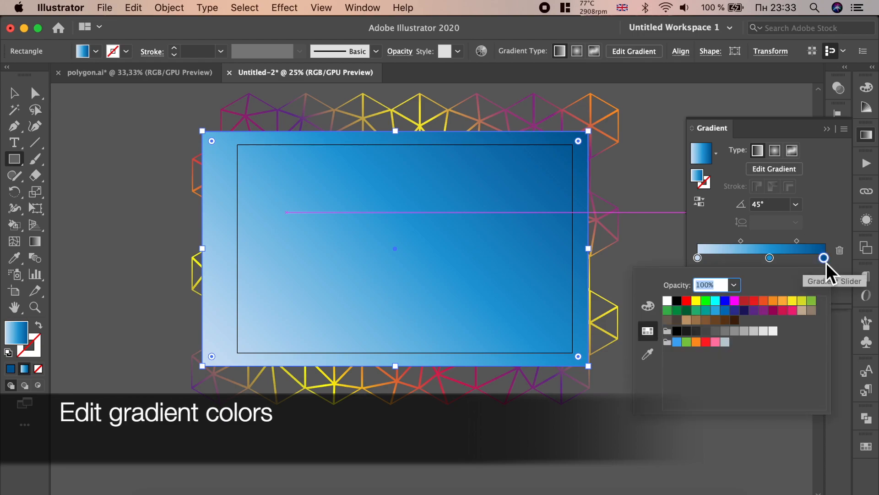
pyautogui.click(678, 303)
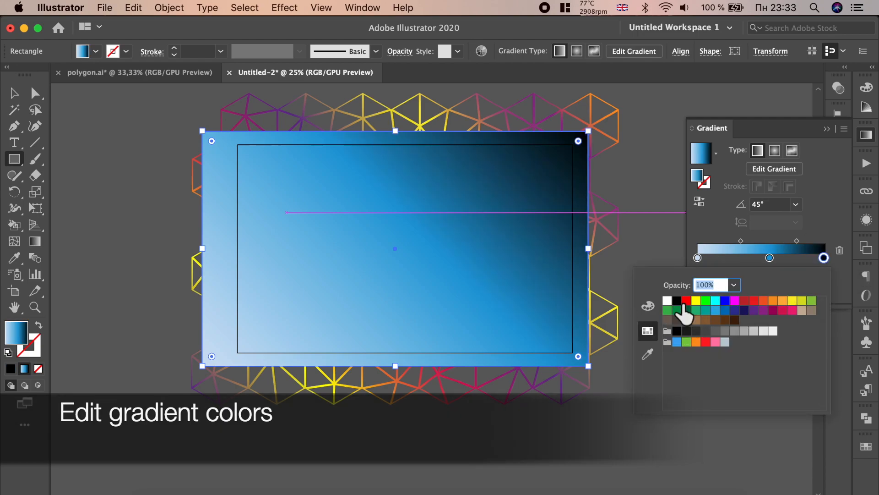
# Colour the rectangle gradient's starting stop black and its middle stop dark navy blue.
pyautogui.doubleClick(698, 257)
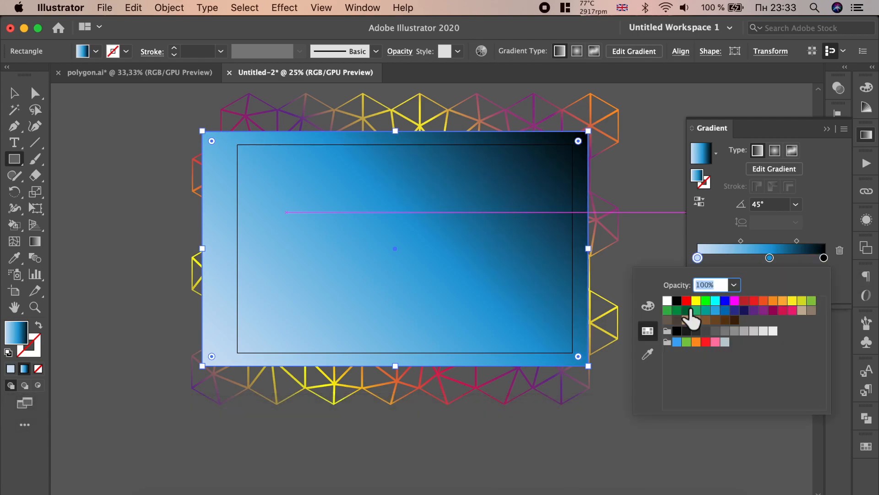
pyautogui.click(678, 302)
pyautogui.doubleClick(771, 259)
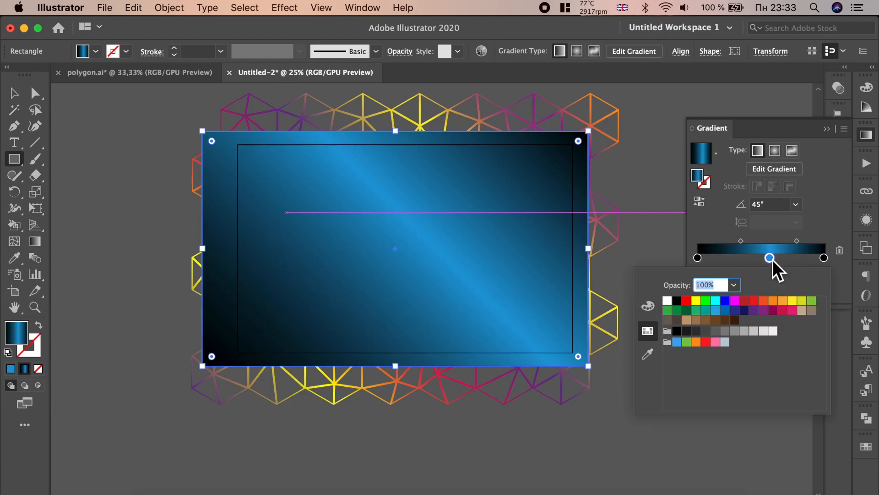
pyautogui.click(745, 310)
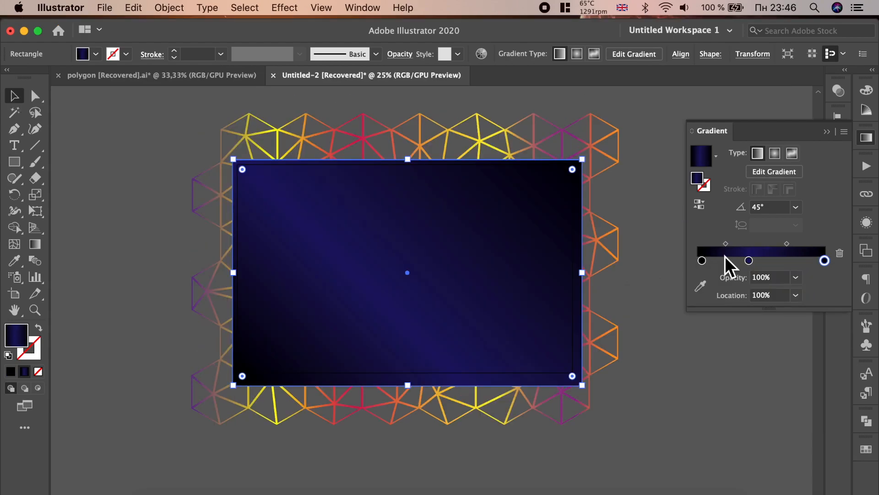
# Shift the gradient's black end stop and first midpoint toward the blue stop, and send the rectangle to the back.
pyautogui.moveTo(823, 259); pyautogui.dragTo(781, 248)
pyautogui.moveTo(727, 244); pyautogui.dragTo(732, 246)
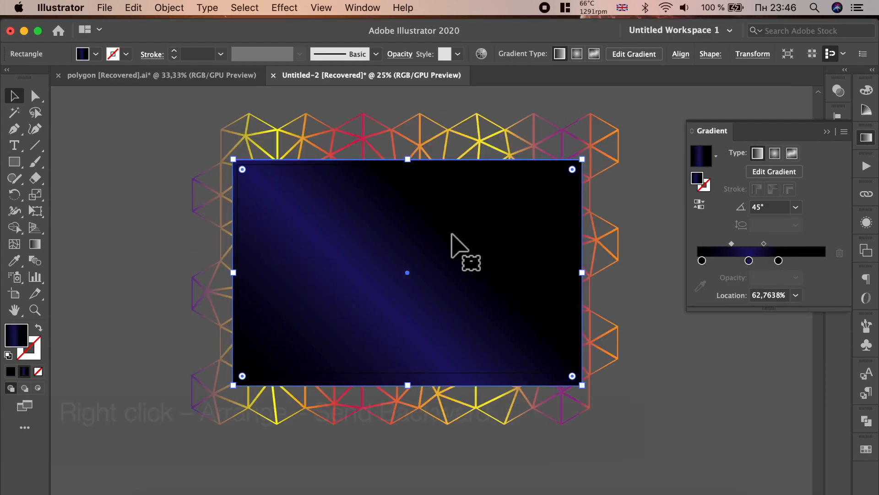
pyautogui.rightClick(454, 236)
pyautogui.moveTo(540, 443)
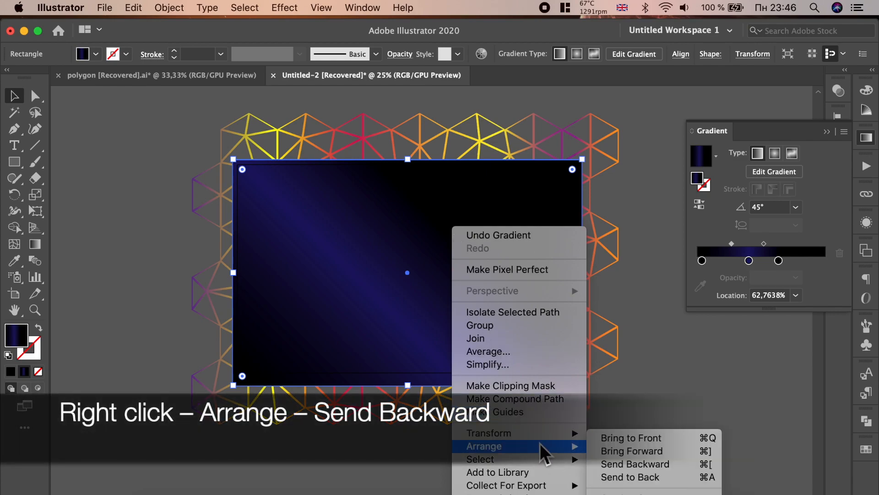
pyautogui.click(627, 477)
pyautogui.click(638, 376)
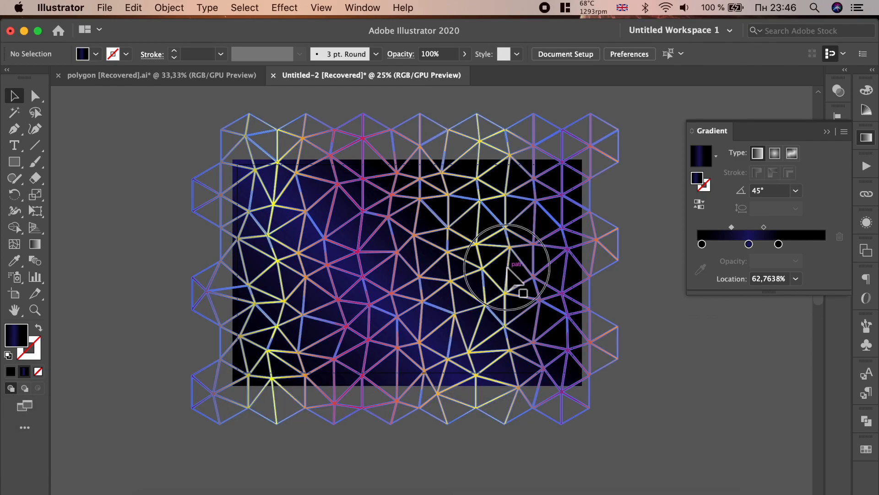
# Select the line grid and set its gradient angle to 45°.
pyautogui.click(575, 182)
pyautogui.moveTo(620, 112); pyautogui.dragTo(655, 91)
pyautogui.click(527, 121)
pyautogui.scroll(-1, 513, 139)
pyautogui.click(523, 175)
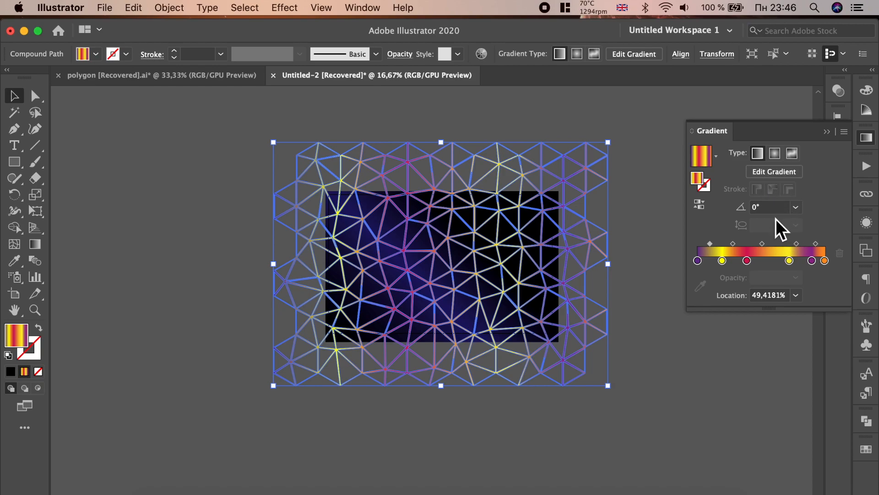
pyautogui.click(796, 208)
pyautogui.click(811, 312)
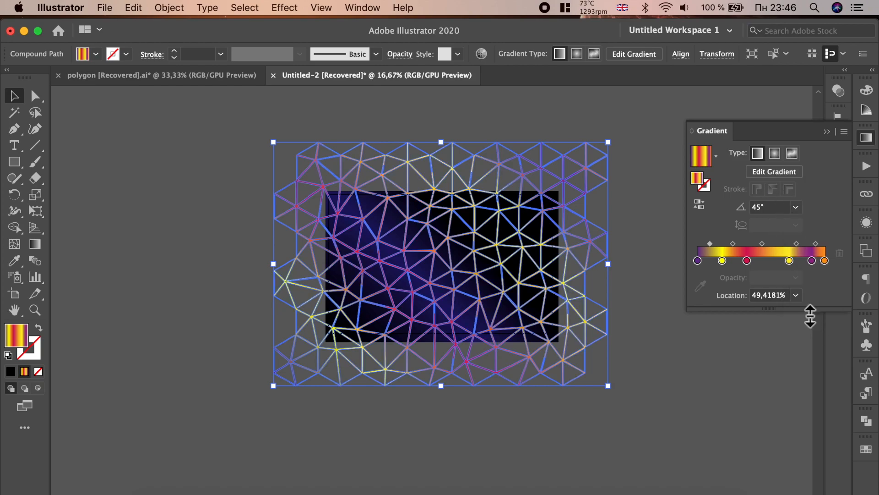
pyautogui.click(635, 195)
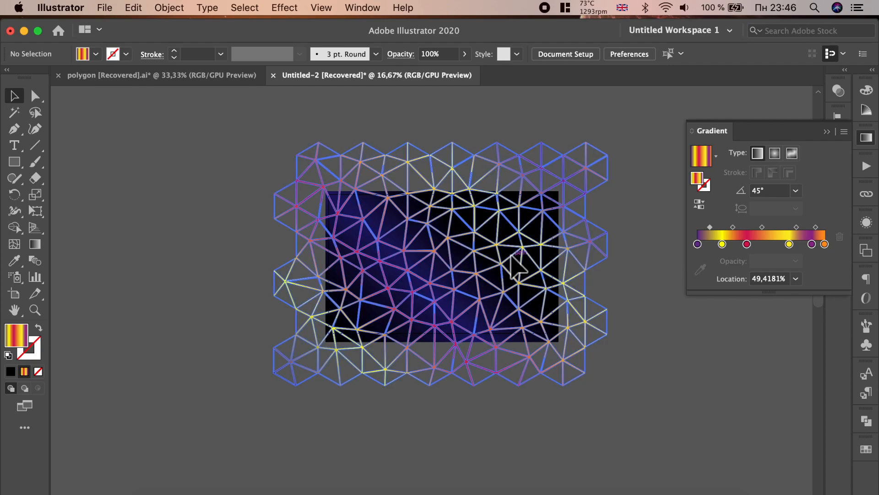
# Add a stop at about 59% to the grid's gradient and colour it dark magenta.
pyautogui.click(524, 277)
pyautogui.click(772, 260)
pyautogui.doubleClick(773, 261)
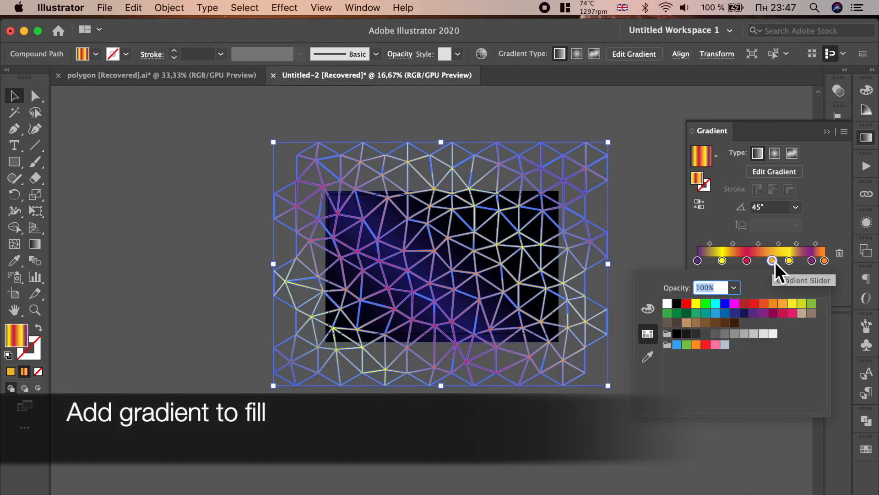
pyautogui.click(773, 313)
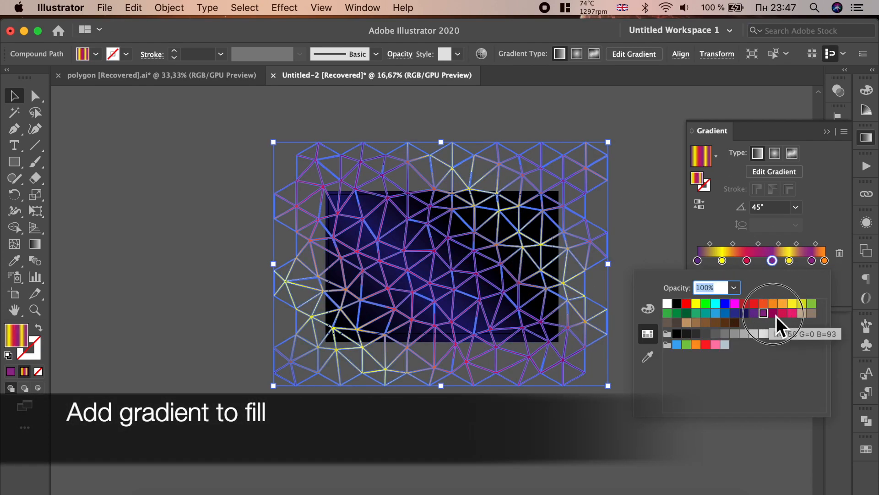
pyautogui.click(668, 486)
pyautogui.click(653, 428)
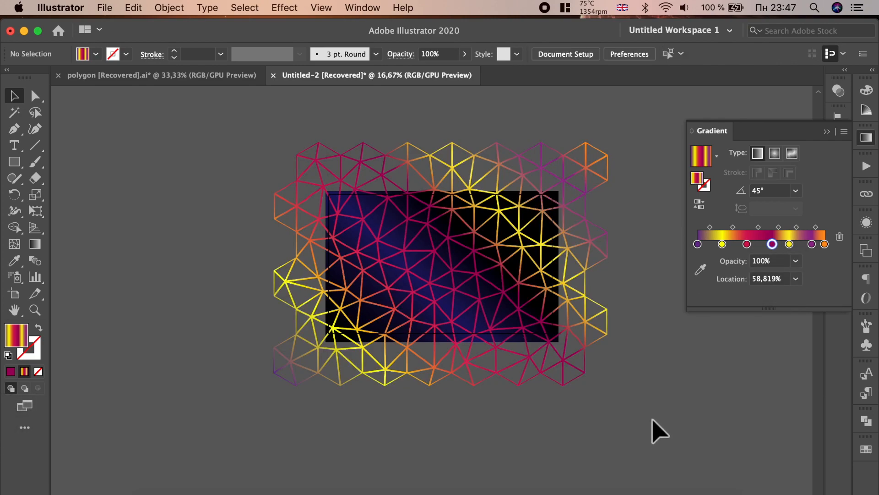
# Add a stop at about 48% between the grid gradient's crimson and dark magenta stops and colour it yellow.
pyautogui.click(531, 301)
pyautogui.click(759, 261)
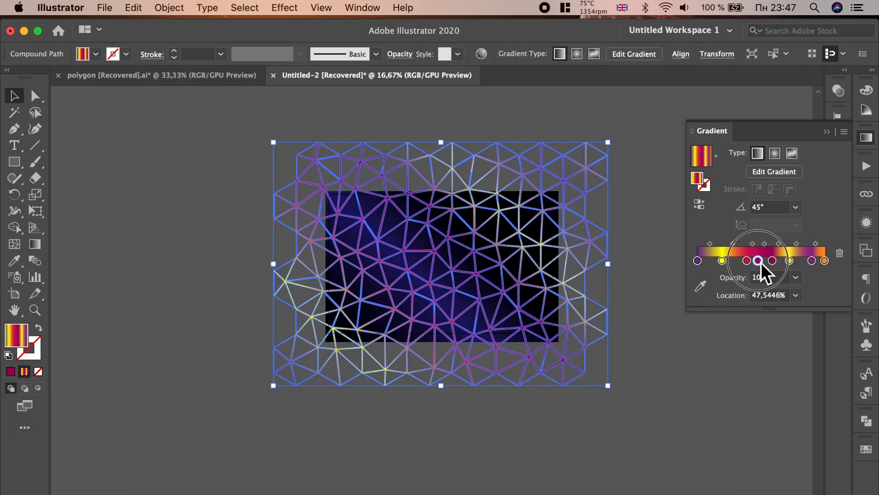
pyautogui.doubleClick(758, 261)
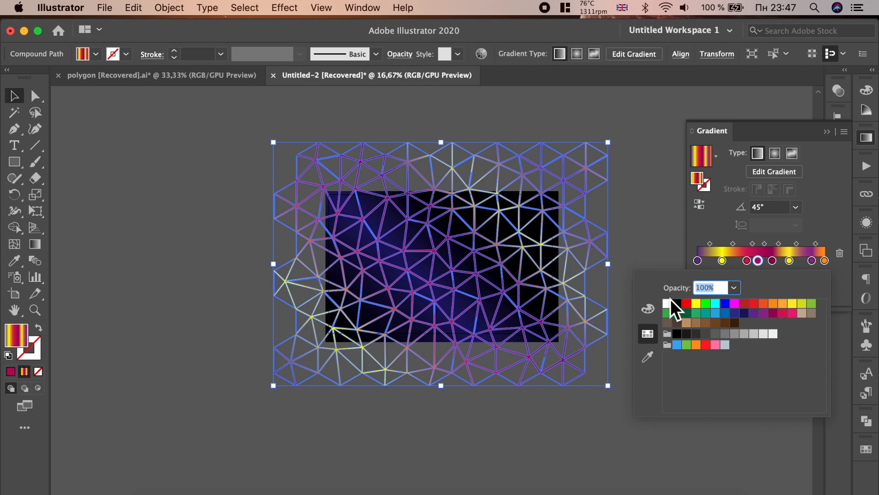
pyautogui.click(696, 303)
pyautogui.click(636, 440)
pyautogui.click(636, 432)
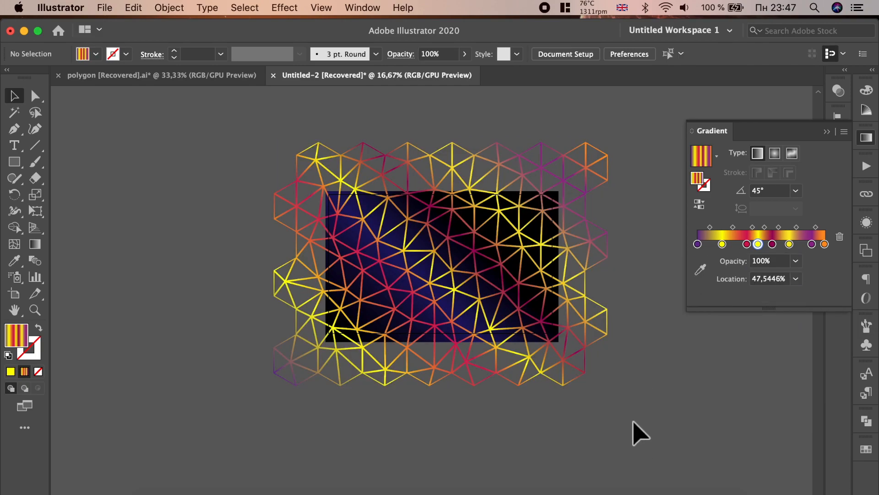
pyautogui.click(557, 320)
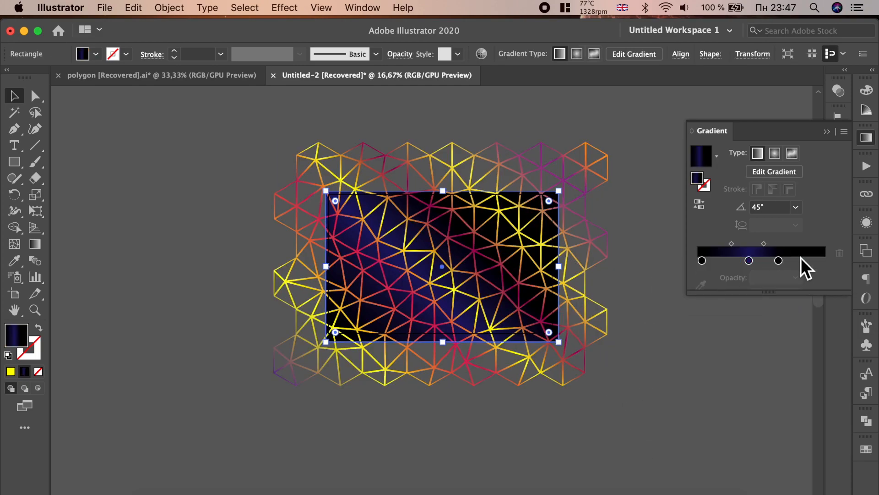
pyautogui.click(609, 328)
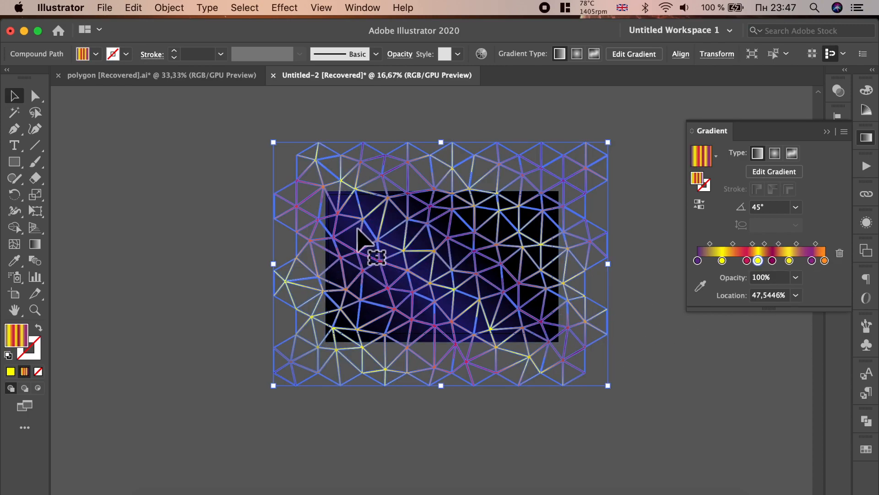
pyautogui.click(663, 367)
# Paste a copy of the background rectangle in place on top and make it a clipping mask for all the artwork.
pyautogui.click(560, 342)
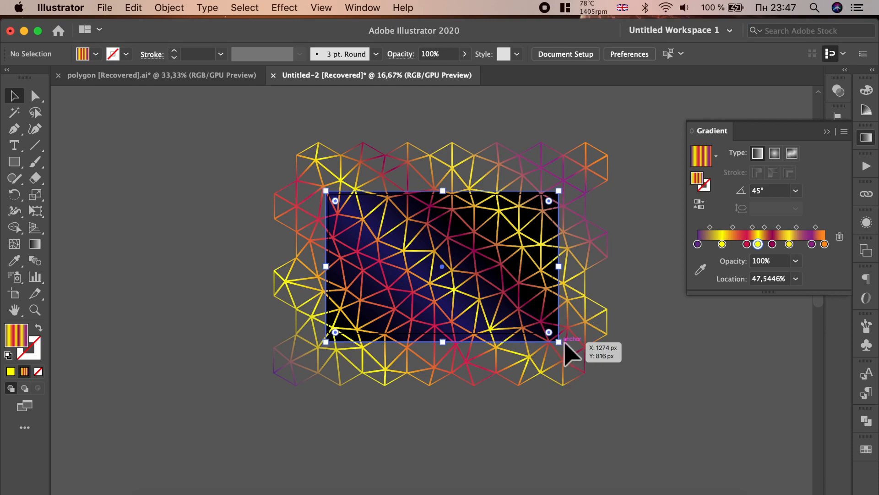
pyautogui.press('super+c')
pyautogui.press('super+f')
pyautogui.moveTo(644, 386); pyautogui.dragTo(264, 140)
pyautogui.rightClick(372, 175)
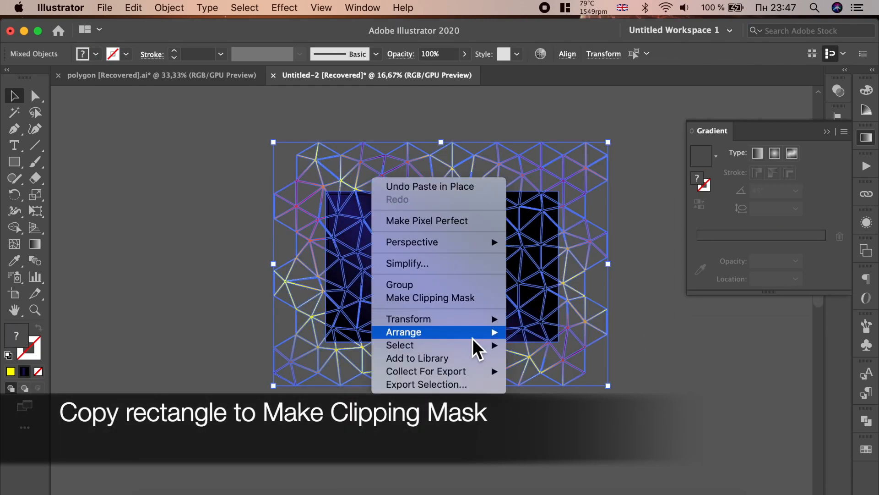
pyautogui.click(472, 299)
pyautogui.click(615, 323)
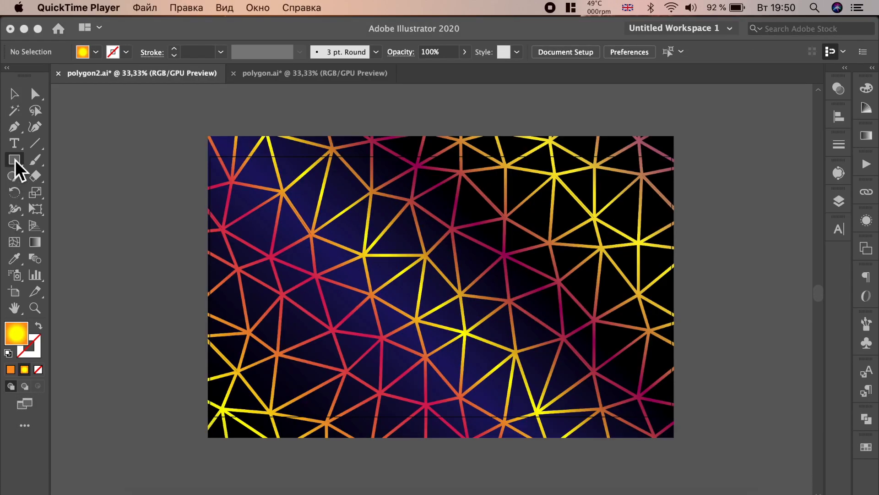
# Draw a small circle with the Ellipse tool on the empty canvas beside the artboard.
pyautogui.click(16, 160)
pyautogui.moveTo(18, 159); pyautogui.dragTo(64, 191)
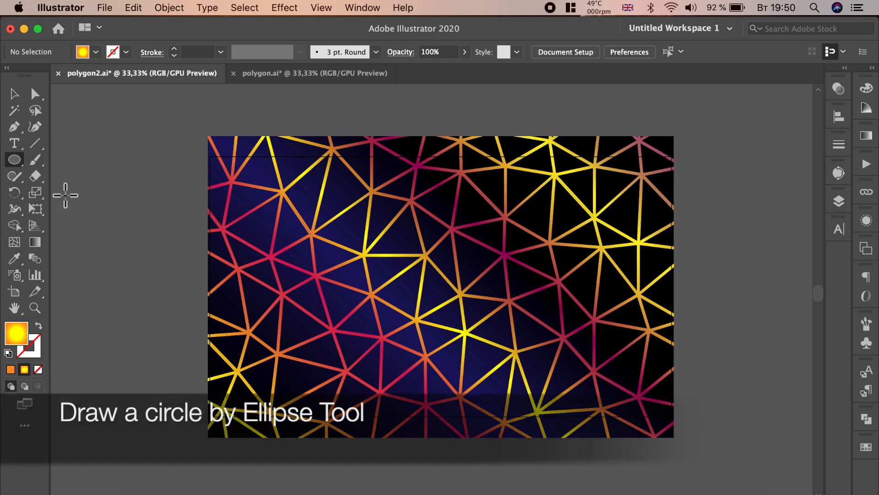
pyautogui.moveTo(131, 209); pyautogui.dragTo(139, 217)
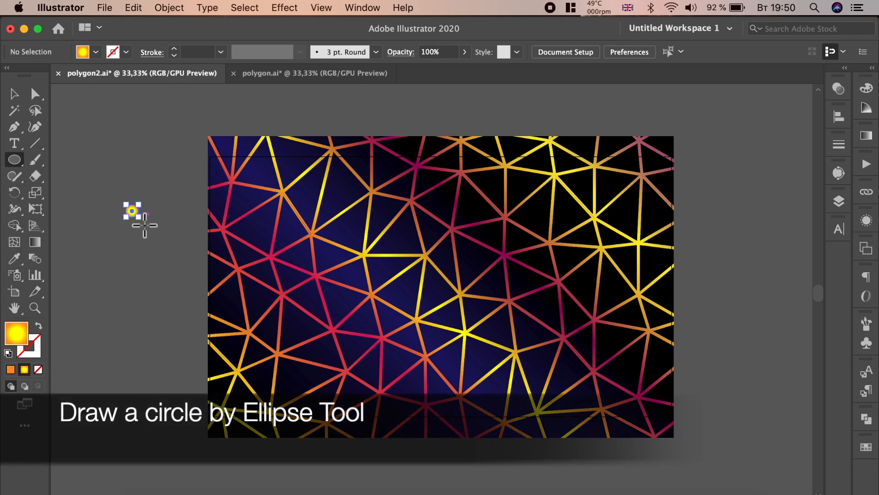
# Apply the triangle grid's multicolour gradient to the small circle with the Eyedropper and make it a radial gradient.
pyautogui.click(14, 93)
pyautogui.click(16, 258)
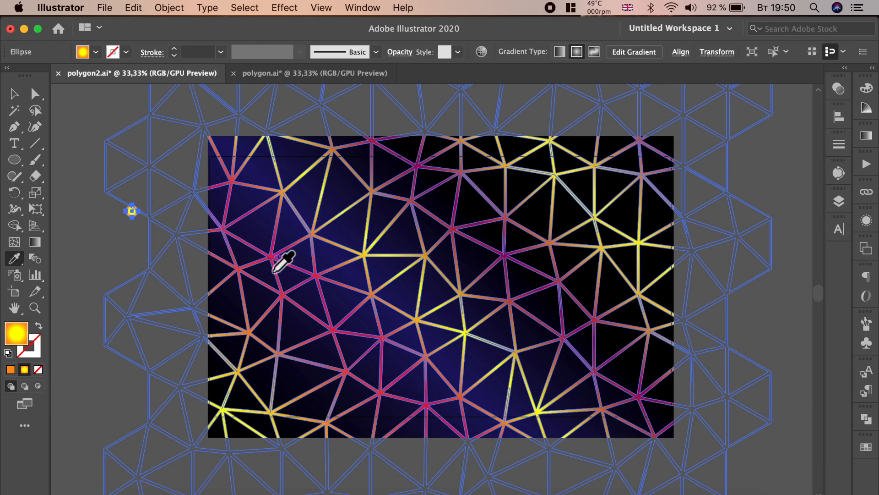
pyautogui.click(284, 261)
pyautogui.click(20, 94)
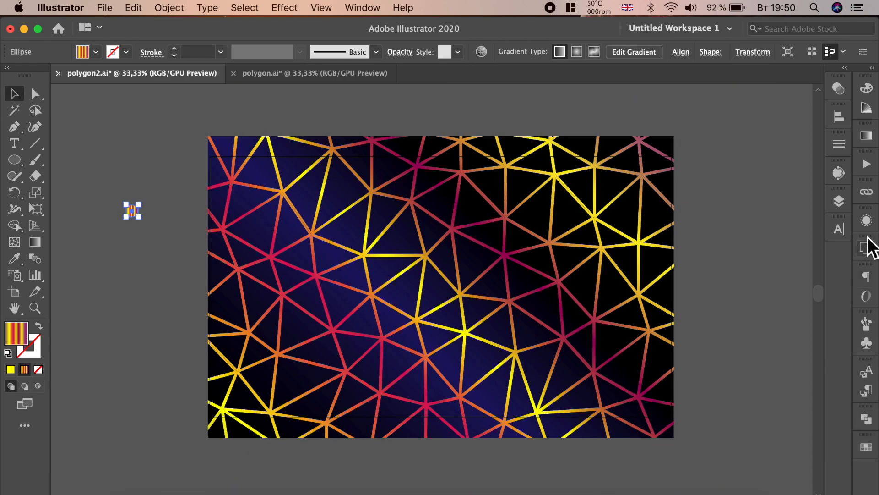
pyautogui.click(867, 136)
pyautogui.click(775, 151)
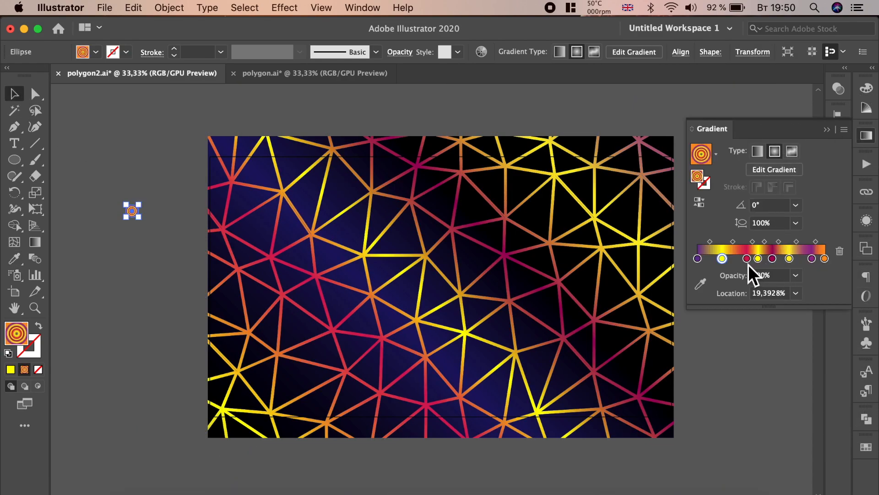
# Remove the surplus stops from the circle's radial gradient, keeping only a yellow centre stop and an orange outer stop.
pyautogui.moveTo(747, 259); pyautogui.dragTo(817, 280)
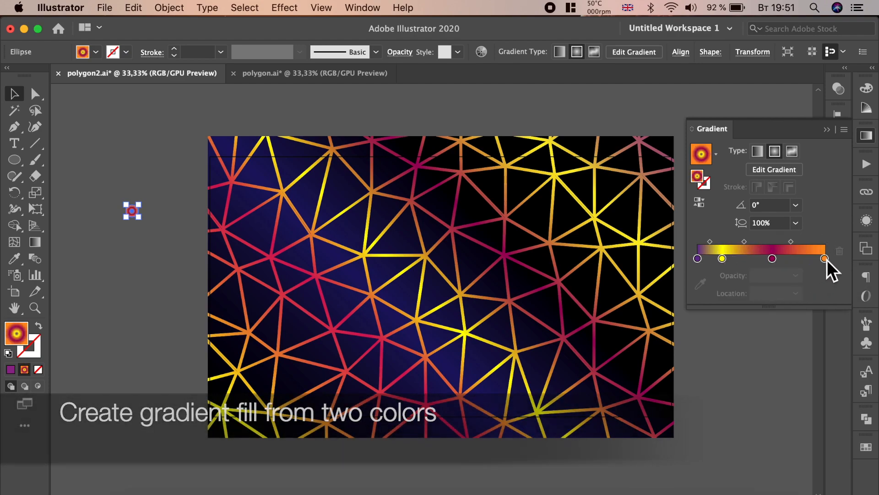
pyautogui.click(826, 261)
pyautogui.moveTo(697, 258); pyautogui.dragTo(701, 280)
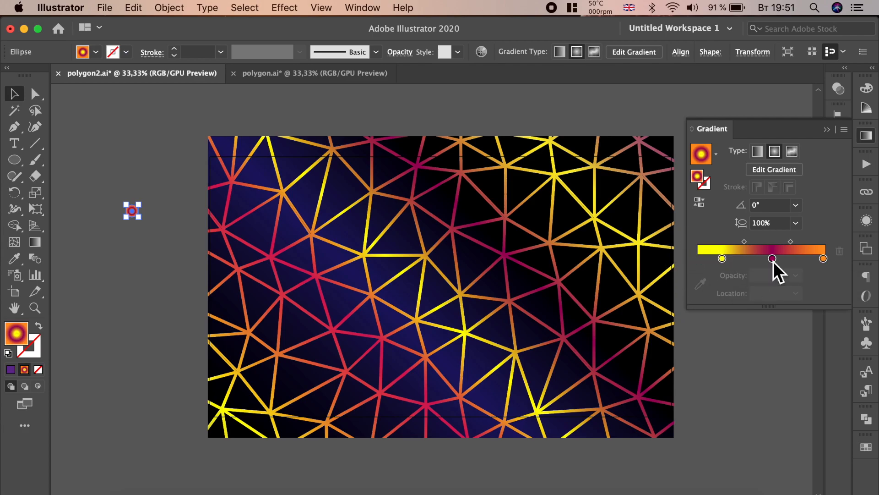
pyautogui.moveTo(773, 259); pyautogui.dragTo(779, 293)
pyautogui.click(158, 217)
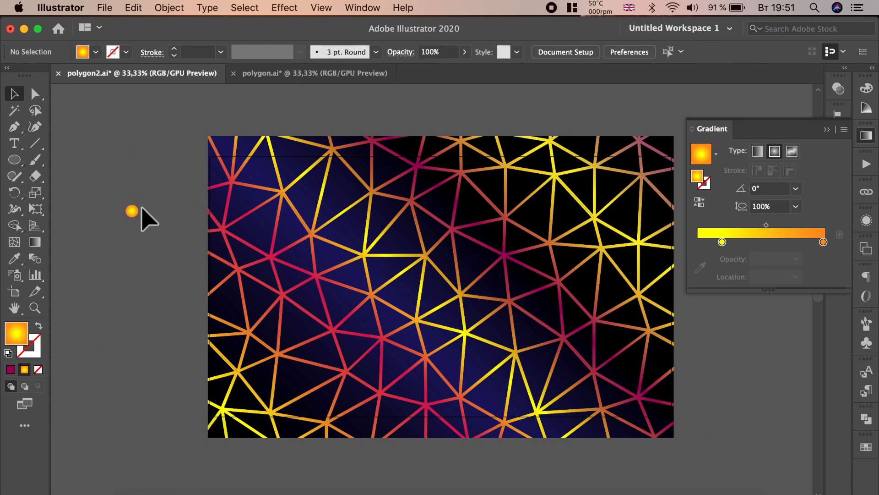
# Place the yellow-orange circle on a grid junction and duplicate it onto the yellow and orange junctions in the artwork's upper-left and central area.
pyautogui.scroll(1, 141, 207)
pyautogui.click(127, 213)
pyautogui.moveTo(411, 193); pyautogui.dragTo(399, 250)
pyautogui.moveTo(128, 214); pyautogui.dragTo(567, 281)
pyautogui.moveTo(567, 281); pyautogui.dragTo(485, 183)
pyautogui.moveTo(485, 184); pyautogui.dragTo(351, 184)
pyautogui.moveTo(351, 183); pyautogui.dragTo(554, 376)
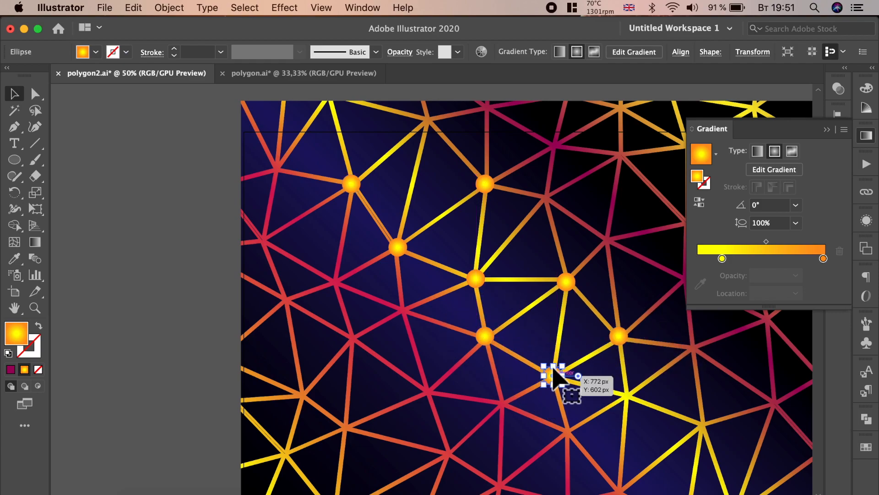
# Duplicate the yellow-orange circle onto the yellow and orange junctions along the lower part of the grid.
pyautogui.scroll(-2, 335, 248)
pyautogui.scroll(2, 477, 311)
pyautogui.moveTo(412, 310); pyautogui.dragTo(592, 448)
pyautogui.moveTo(592, 447); pyautogui.dragTo(305, 387)
pyautogui.press('super+minus')
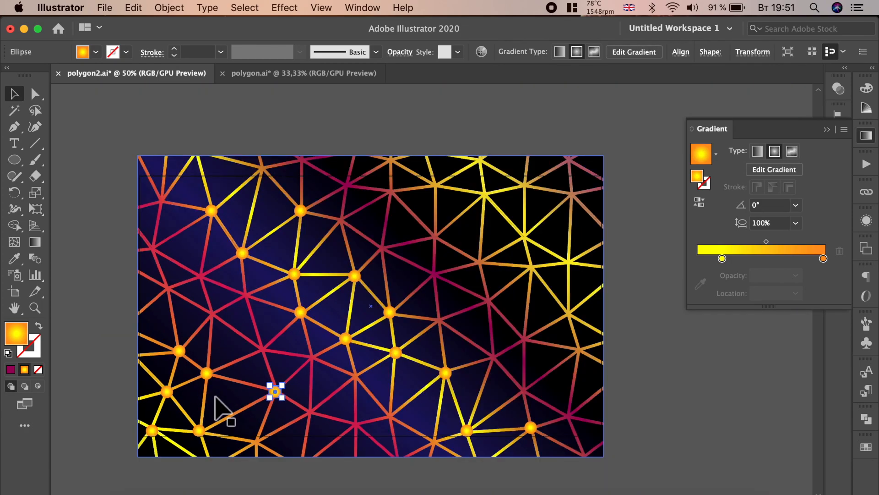
# Duplicate the yellow-orange circle onto the junctions in the artwork's right part, placing the last copy on a magenta junction.
pyautogui.moveTo(250, 393); pyautogui.dragTo(459, 197)
pyautogui.moveTo(459, 197); pyautogui.dragTo(506, 272)
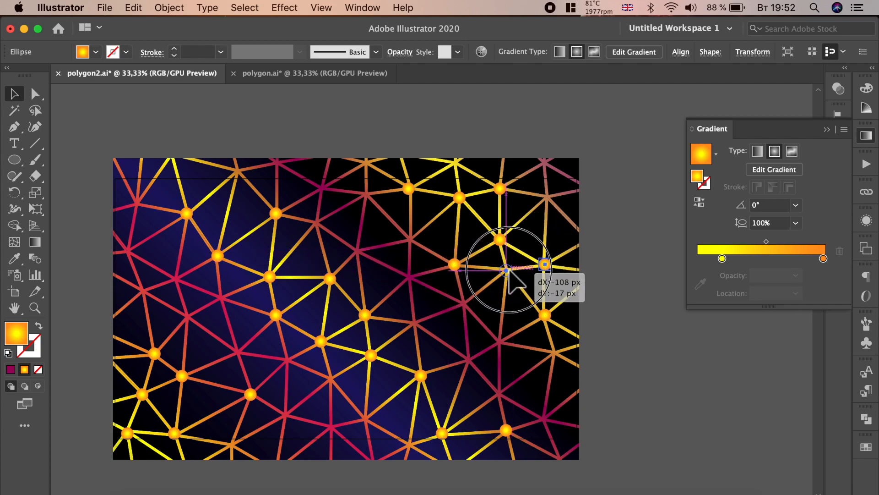
pyautogui.moveTo(505, 271); pyautogui.dragTo(506, 270)
pyautogui.moveTo(505, 270); pyautogui.dragTo(551, 352)
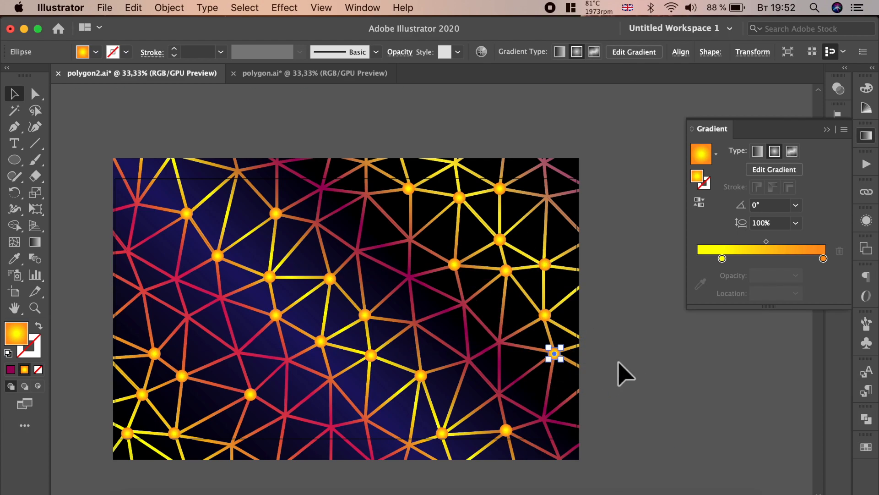
pyautogui.moveTo(555, 355); pyautogui.dragTo(554, 354)
pyautogui.moveTo(554, 353); pyautogui.dragTo(500, 342)
# Recolour the last circle's radial gradient with an orange centre stop and a crimson stop at about 81%.
pyautogui.doubleClick(823, 258)
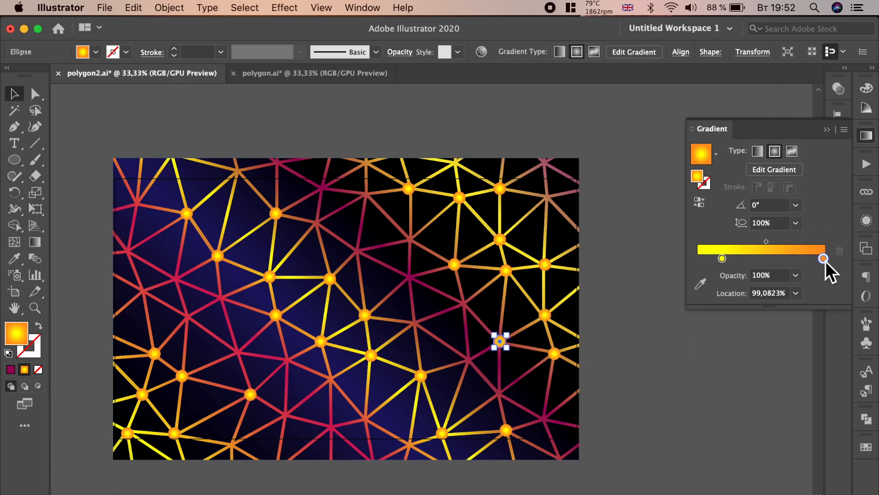
pyautogui.doubleClick(722, 258)
pyautogui.click(783, 312)
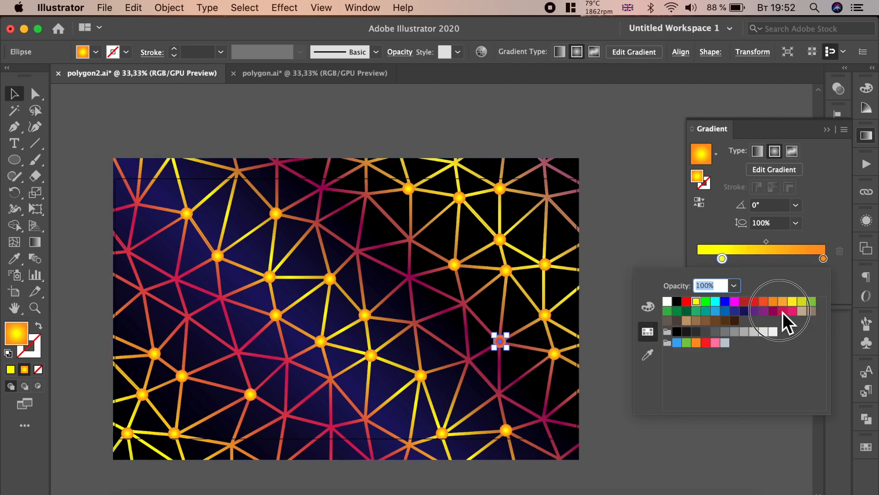
pyautogui.click(700, 202)
pyautogui.click(624, 308)
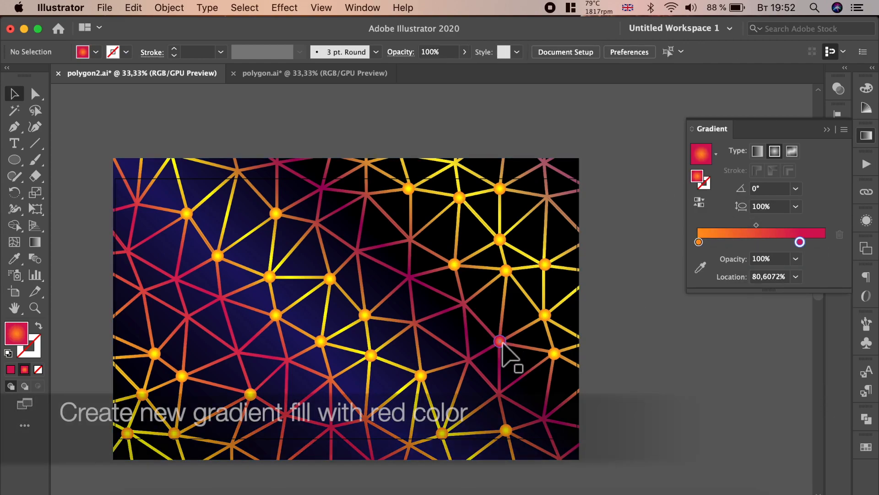
# Duplicate the crimson circle onto the magenta and crimson junctions in the artwork's right and upper-central area.
pyautogui.click(469, 361)
pyautogui.moveTo(469, 361); pyautogui.dragTo(498, 392)
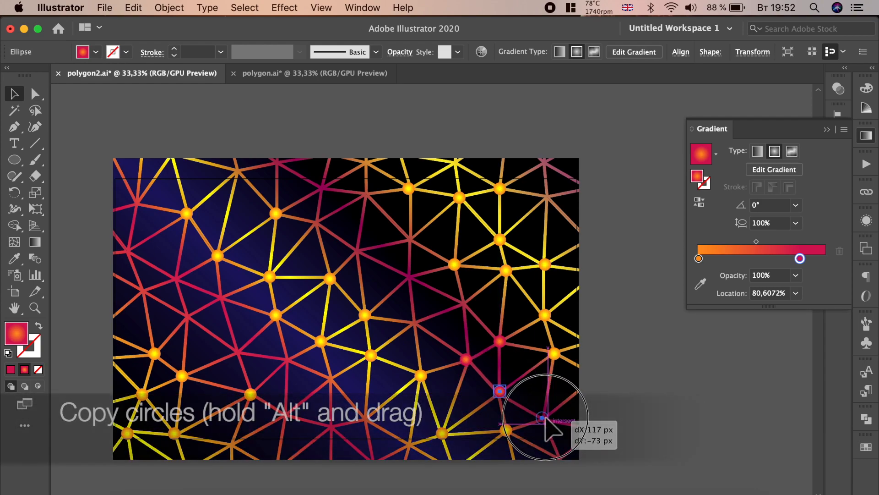
pyautogui.moveTo(543, 416); pyautogui.dragTo(365, 192)
pyautogui.moveTo(365, 191); pyautogui.dragTo(426, 407)
# Duplicate the crimson circle onto the remaining crimson junctions in the lower-left part of the grid, and fit the artboard in view.
pyautogui.press('super+equal')
pyautogui.press('super+equal')
pyautogui.scroll(-2, 275, 314)
pyautogui.scroll(2, 400, 375)
pyautogui.moveTo(298, 344); pyautogui.dragTo(210, 423)
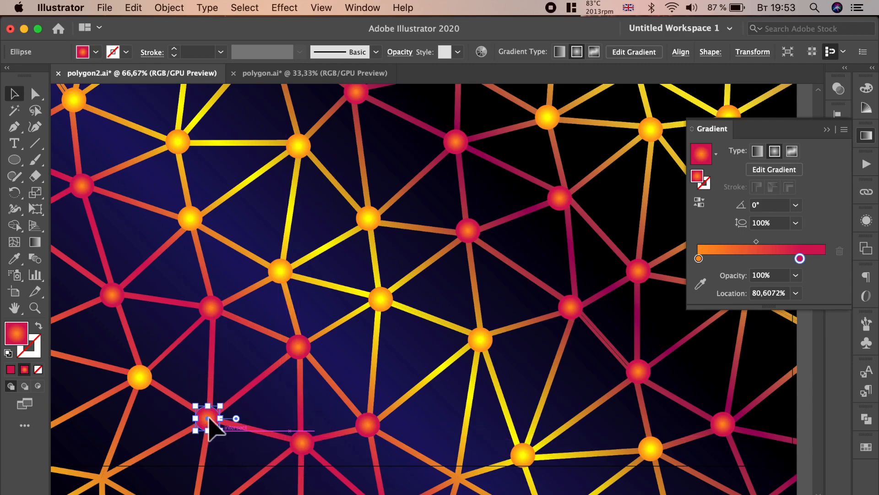
pyautogui.press('super+0')
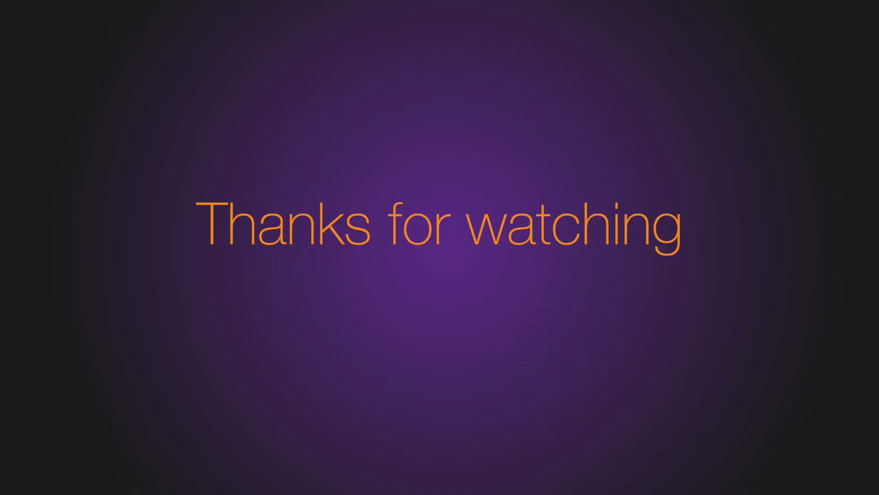